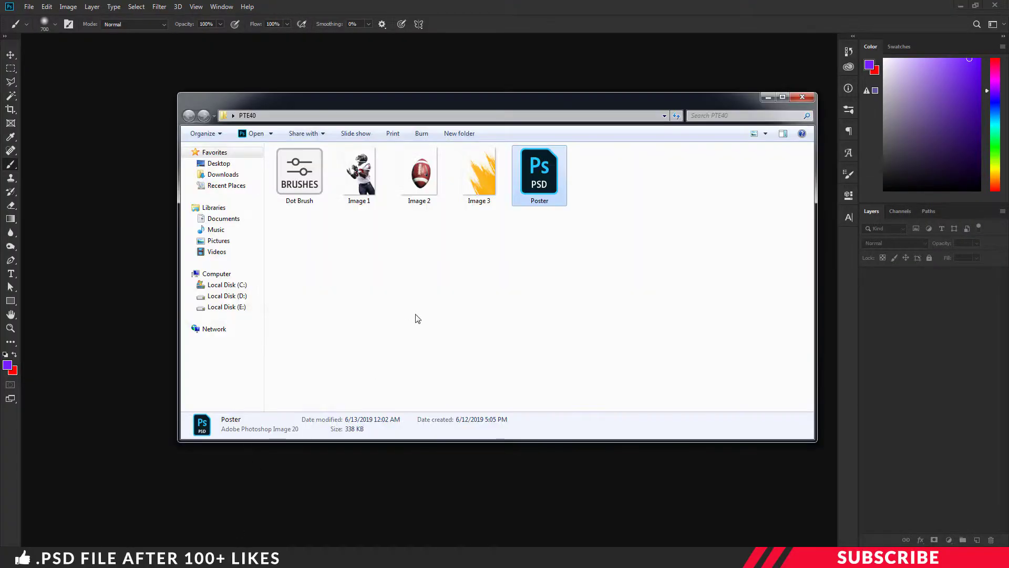
- Open Poster.psd from the PTE40 folder and select its Background group with the Move tool
left_click(419, 318)
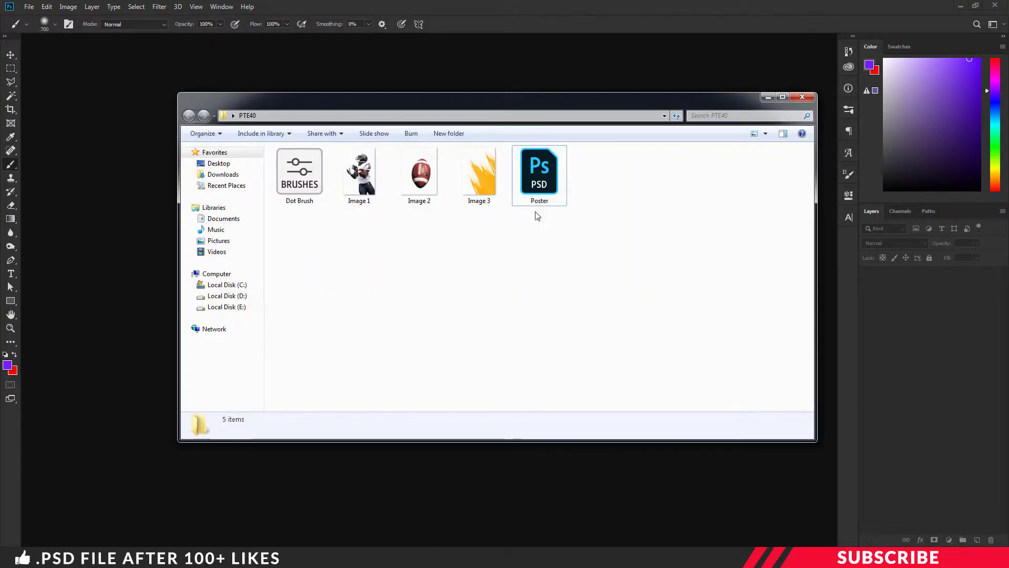
double_click(556, 188)
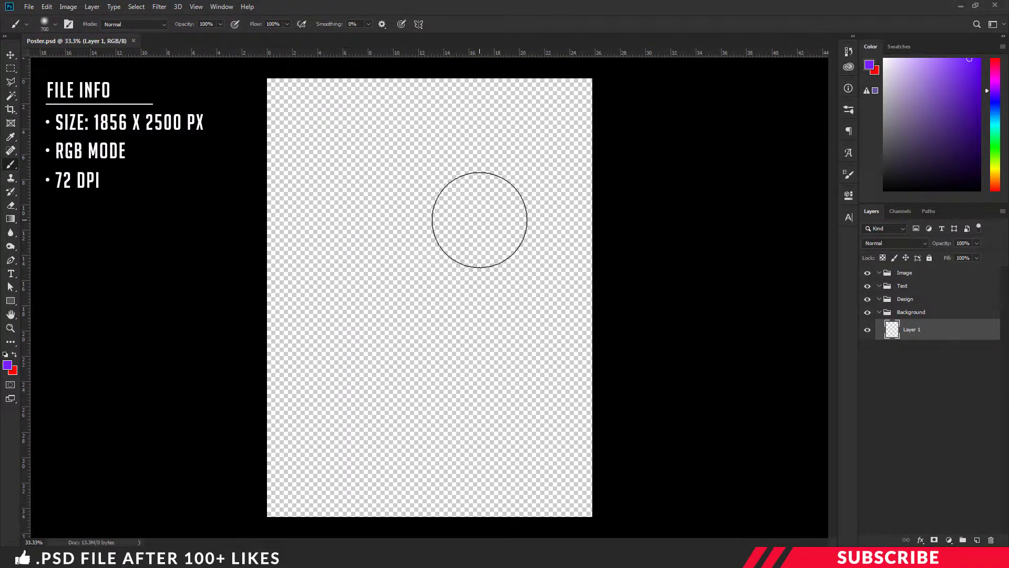
left_click(10, 55)
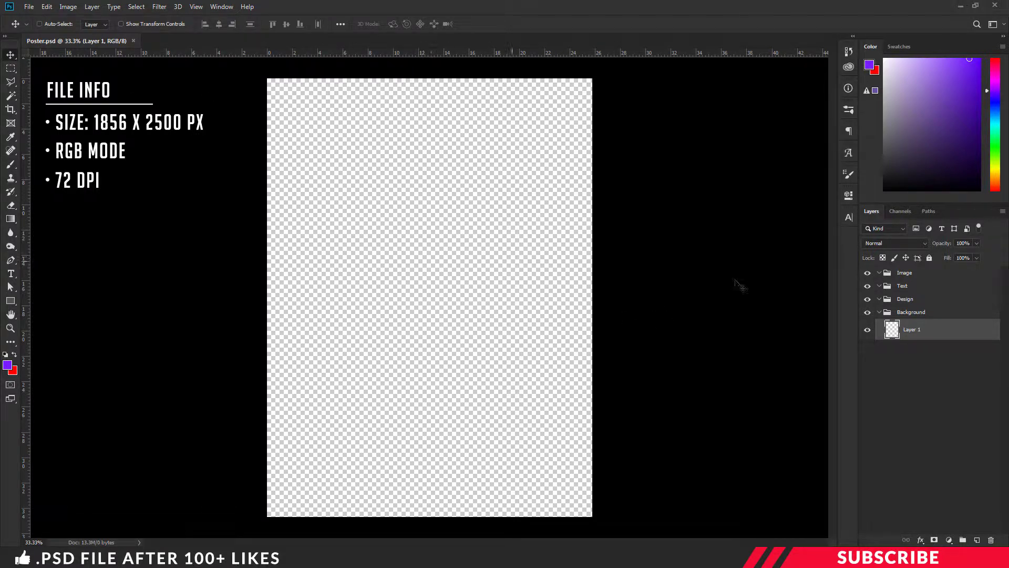
left_click(910, 313)
- Fill Layer 1 with white (#ffffff)
left_click(912, 330)
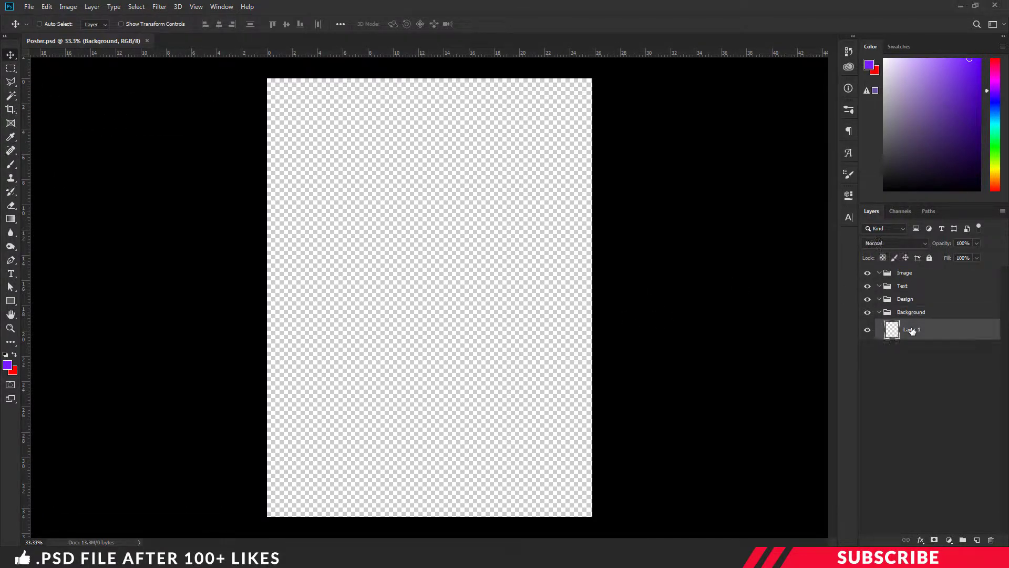
left_click(10, 364)
type("ffffff")
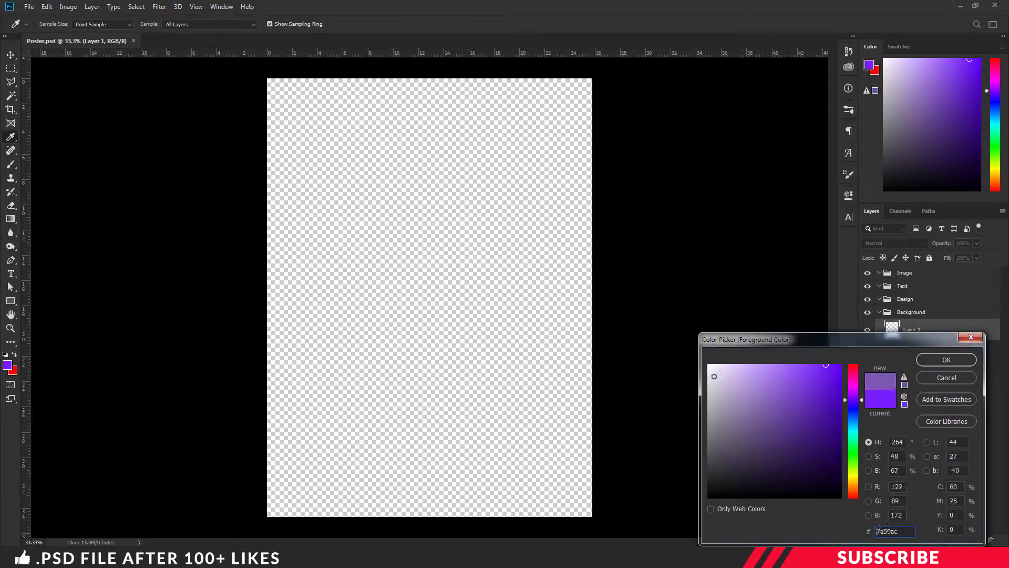
left_click(933, 361)
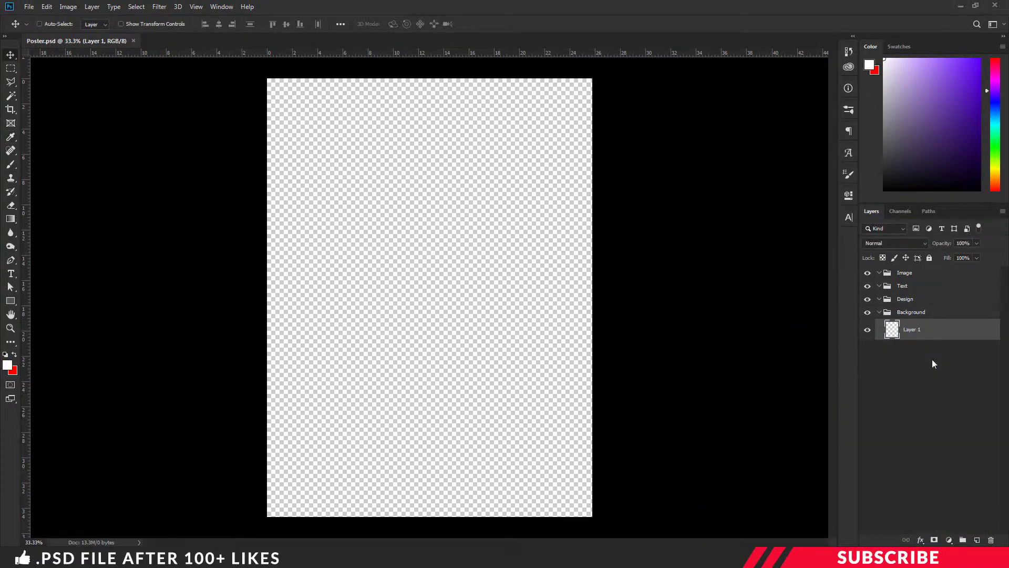
key("alt+BackSpace")
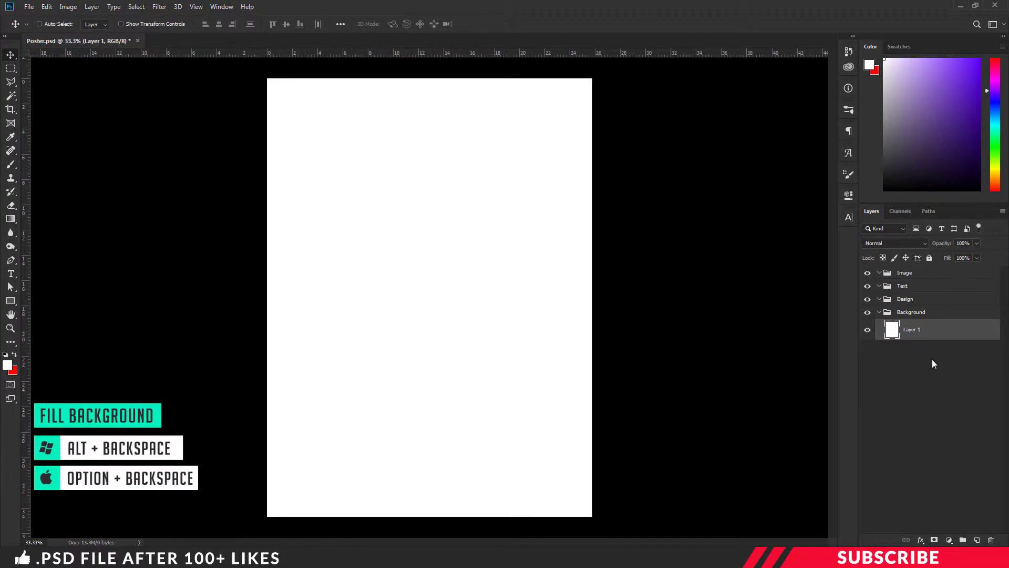
- Give Layer 1 a Multiply Pattern Overlay using the Gray Granite pattern
right_click(917, 333)
left_click(776, 115)
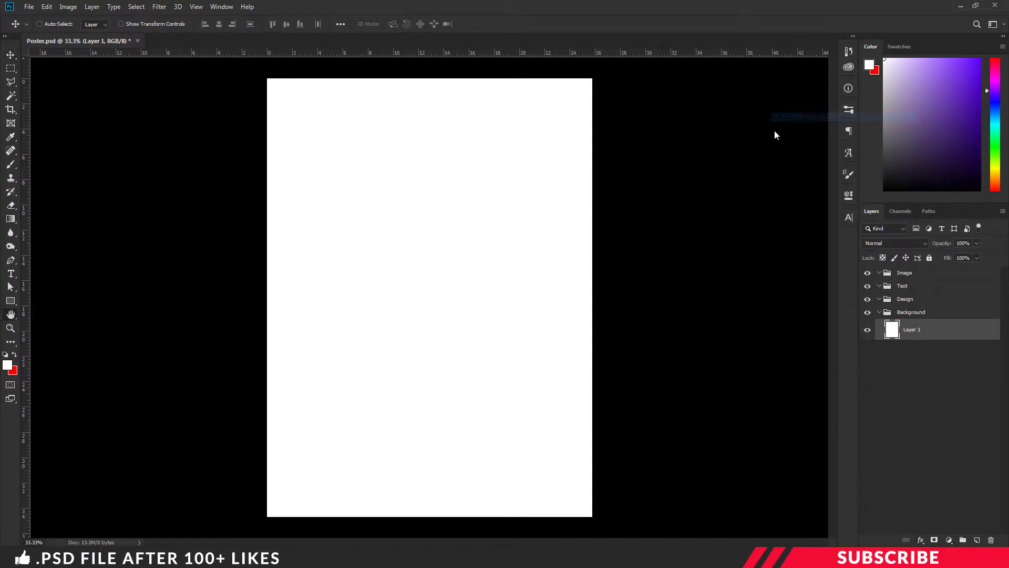
left_click(243, 323)
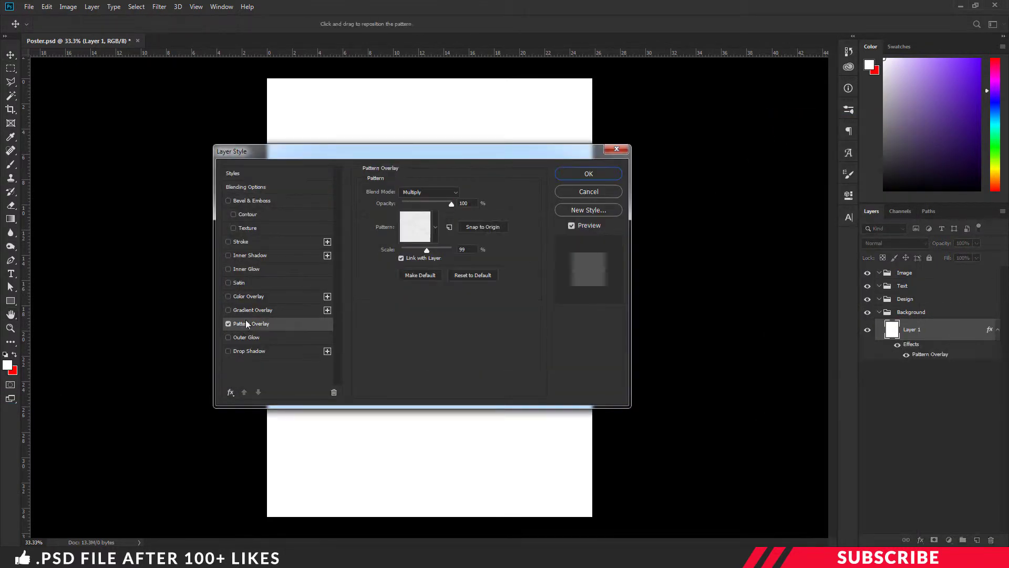
left_click(449, 196)
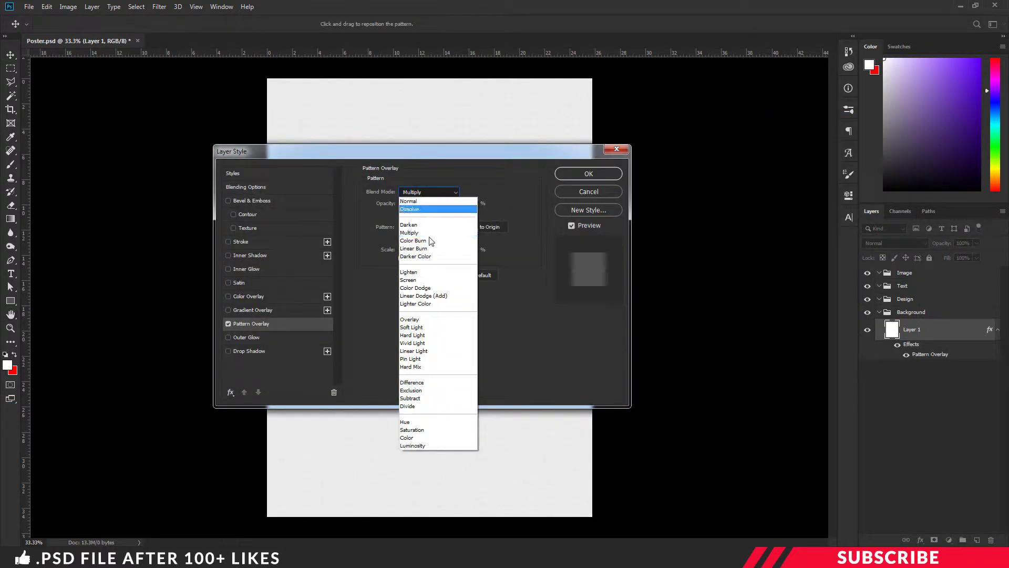
left_click(437, 227)
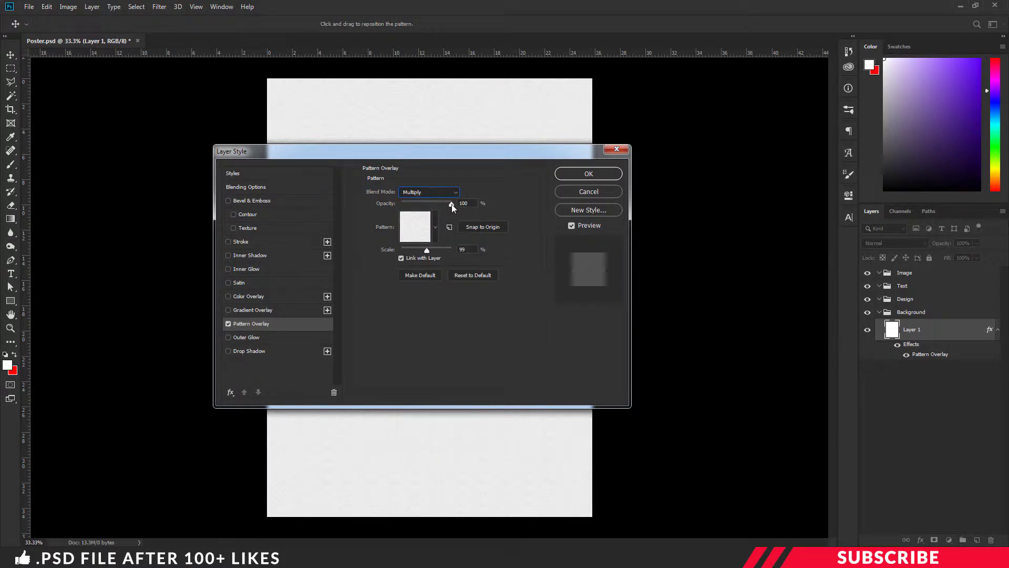
left_click(435, 227)
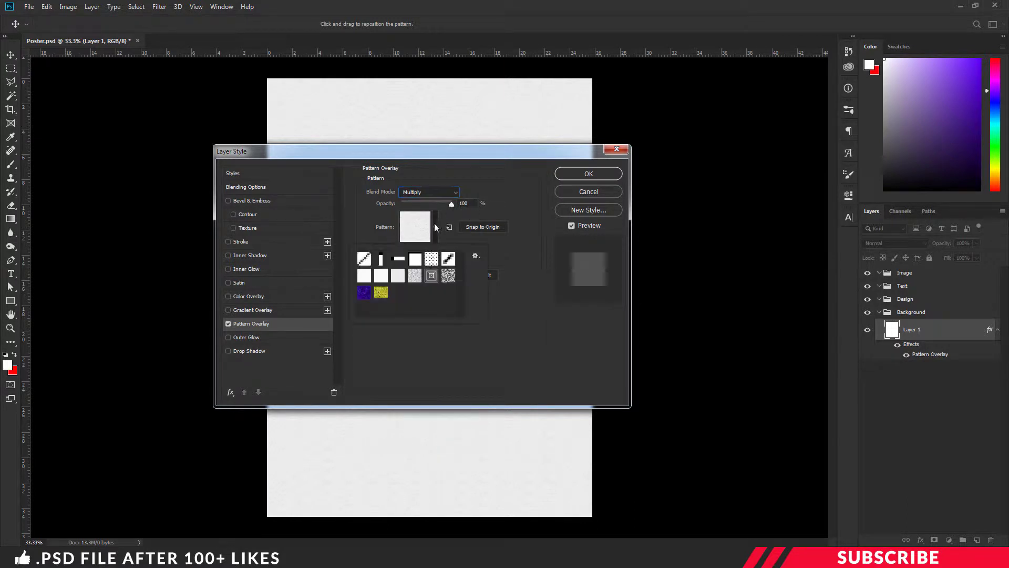
left_click(398, 279)
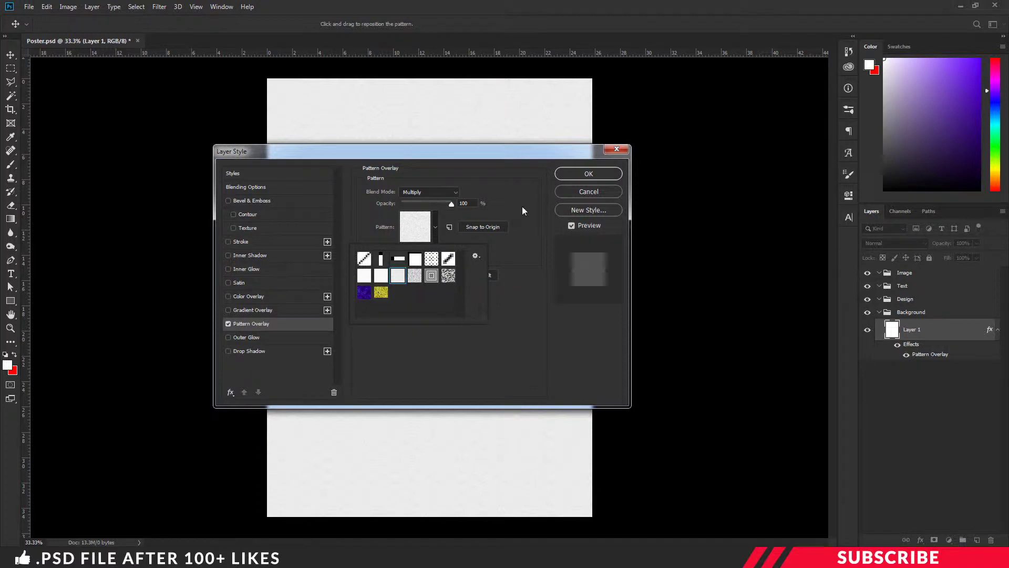
left_click(486, 240)
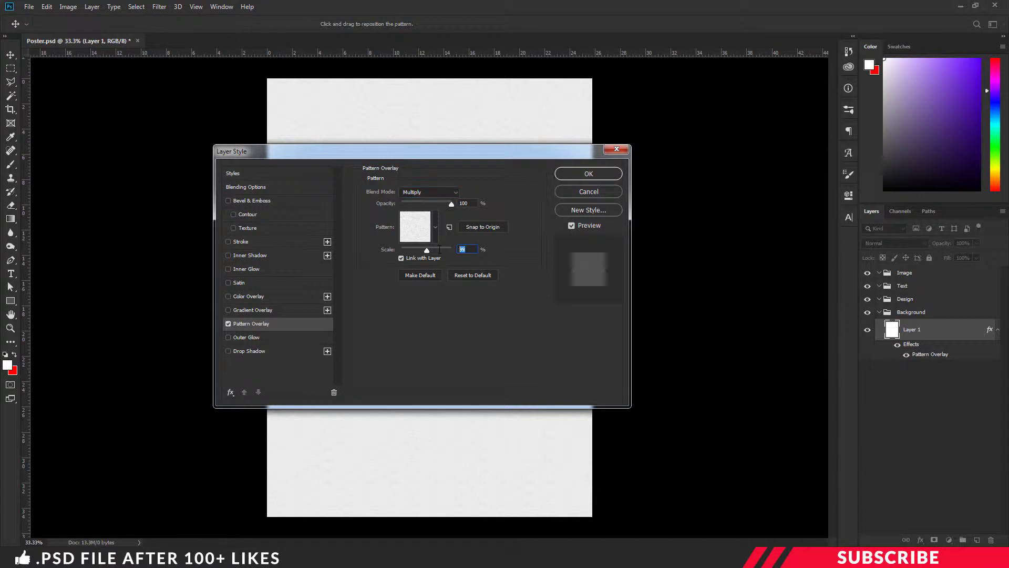
left_click(574, 173)
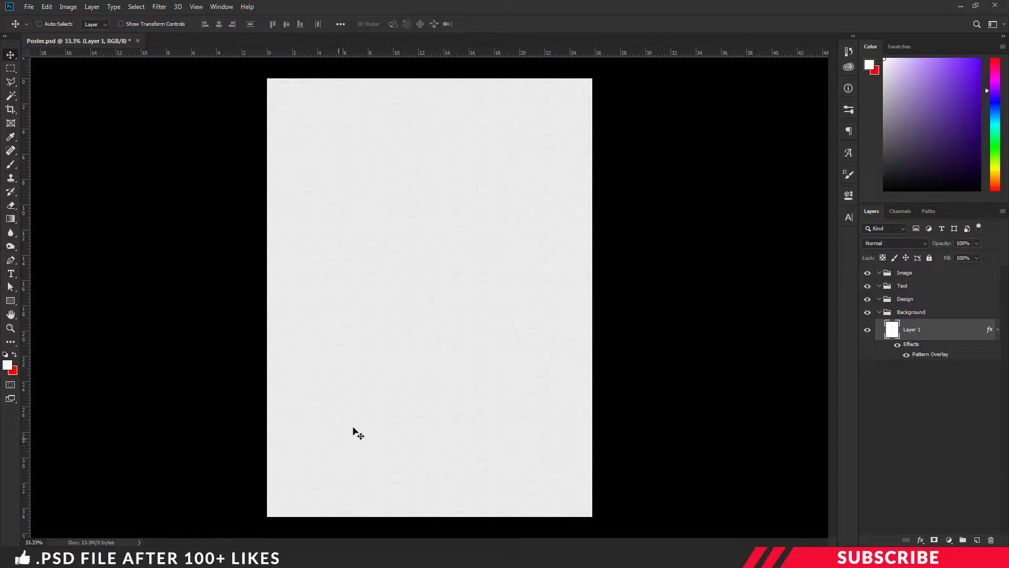
- Open Image 1 and drag the player photo into the poster's Image group
key("alt+Tab")
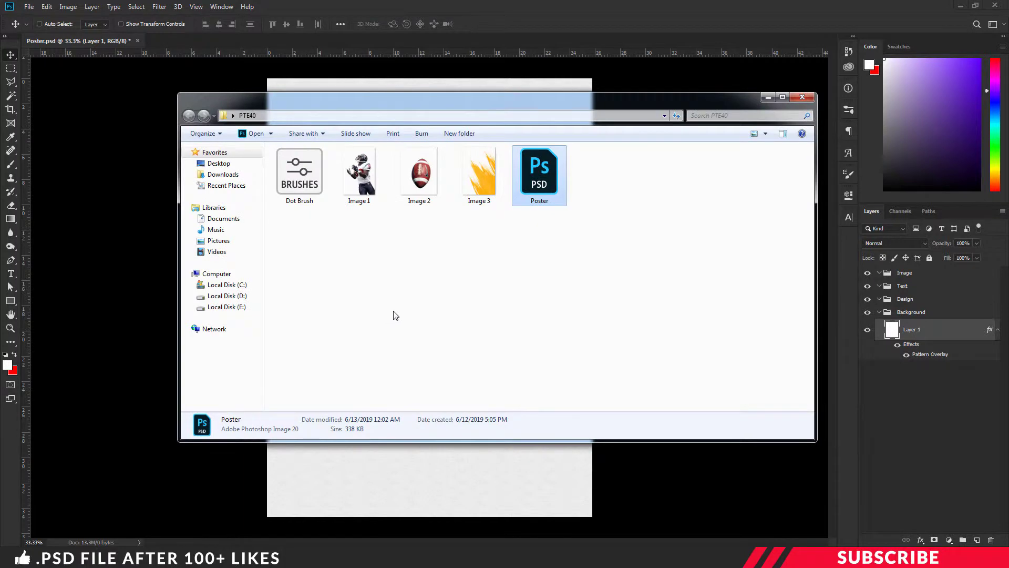
left_click(362, 180)
right_click(362, 180)
mouse_move(423, 309)
left_click(542, 308)
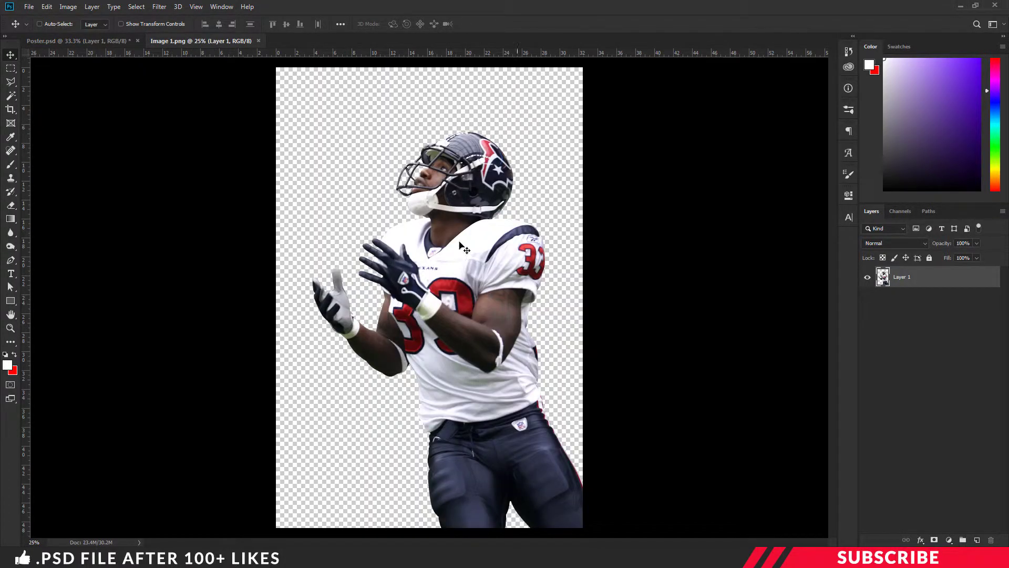
mouse_move(213, 40)
left_mouse_down()
mouse_move(208, 88)
mouse_move(213, 55)
left_mouse_up()
left_click_drag(295, 295, 473, 96)
left_click(458, 54)
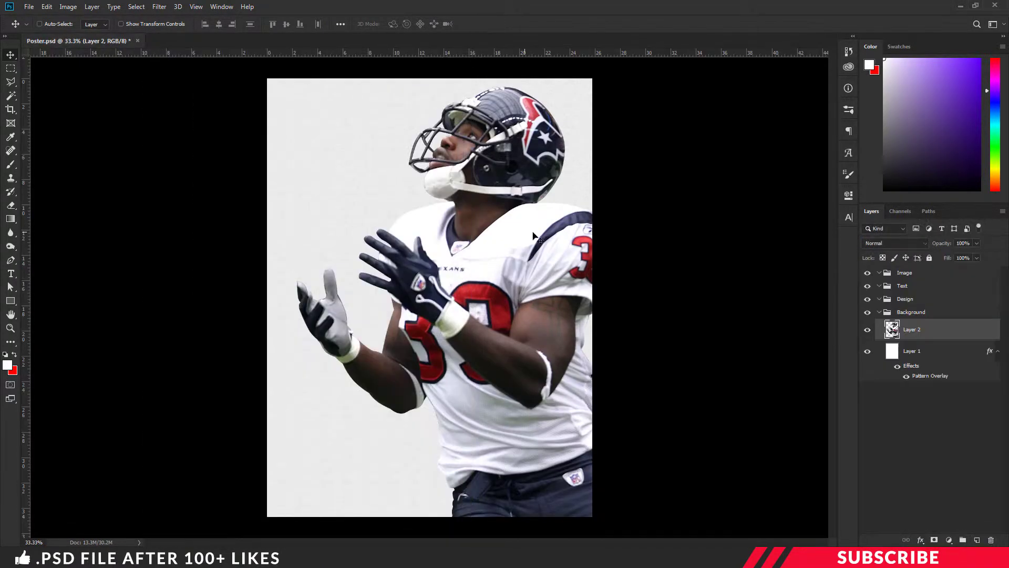
left_click_drag(957, 330, 924, 286)
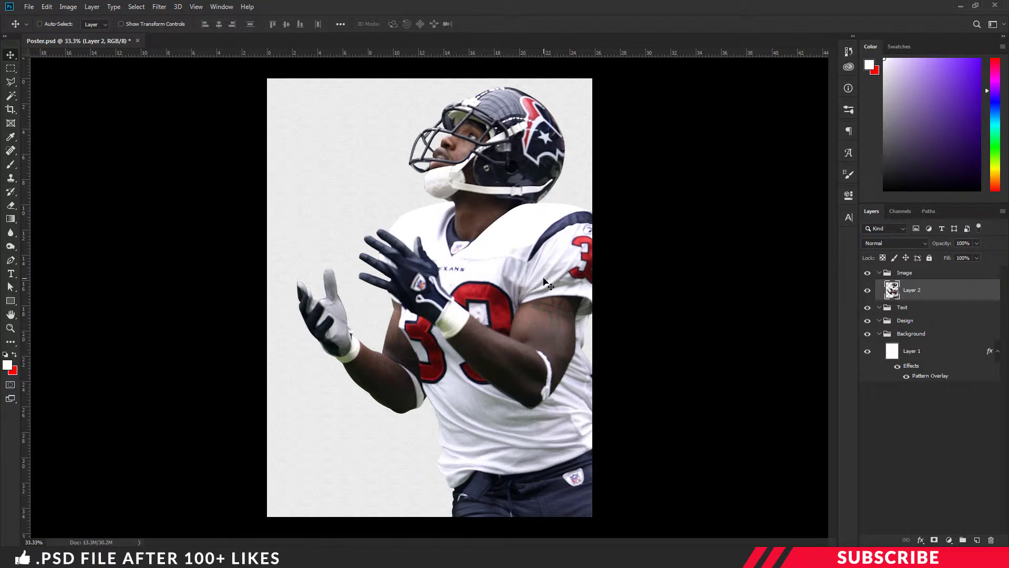
- Scale the player to about 71% and move it down and right of centre
key("ctrl+t")
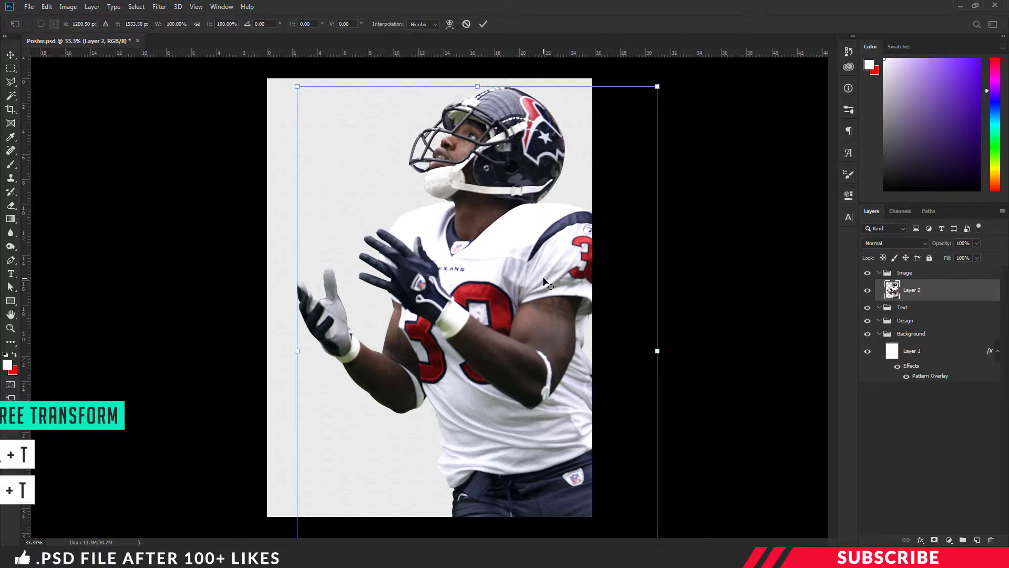
key("ctrl+minus")
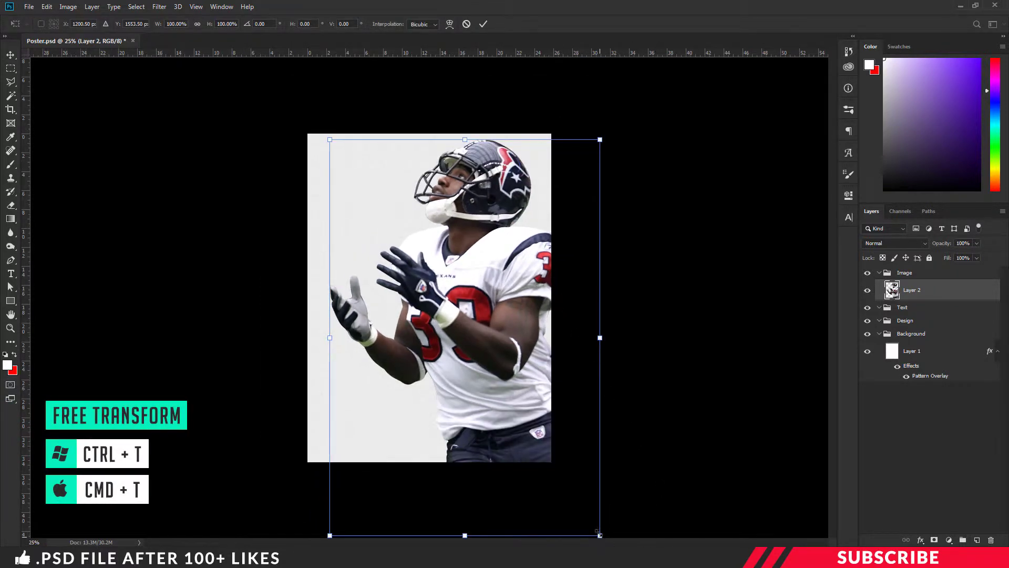
left_click_drag(600, 535, 522, 421)
left_click_drag(448, 338, 483, 386)
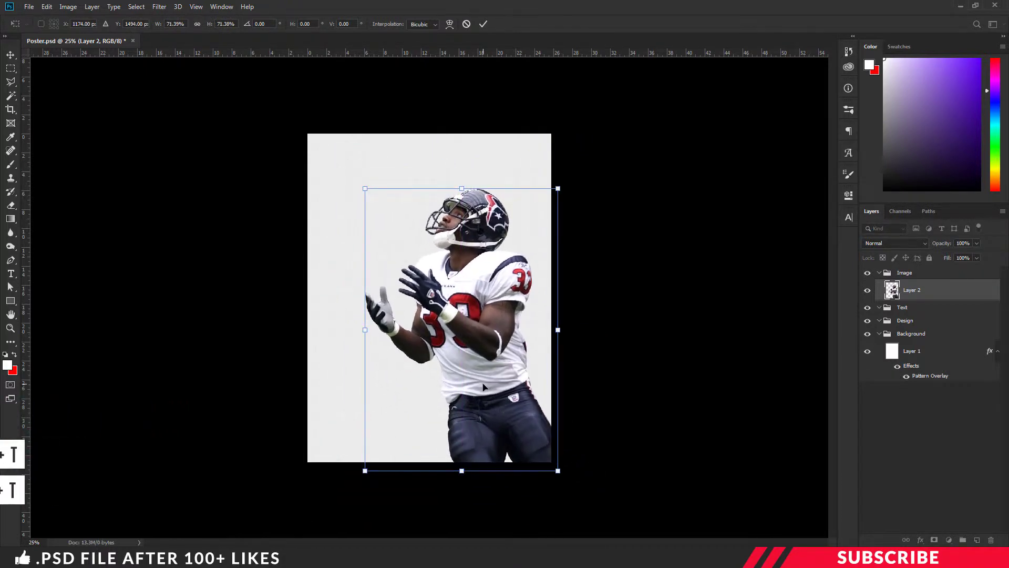
key("ctrl+plus")
left_click_drag(345, 151, 352, 156)
key("Return")
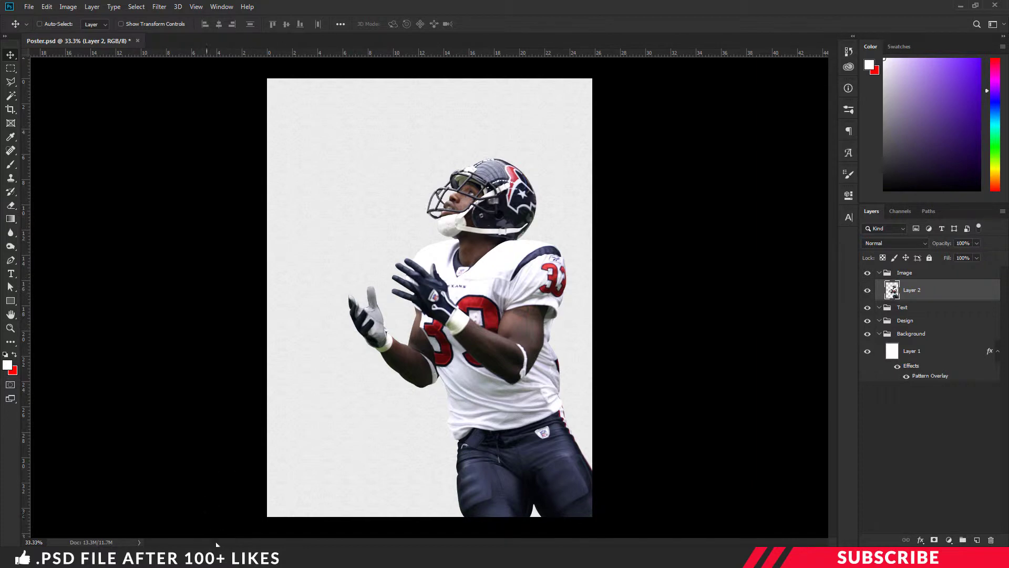
key("alt+Tab")
- Open Image 2 and drag the football into the poster as a new layer
left_click(435, 248)
left_click(424, 172)
right_click(425, 171)
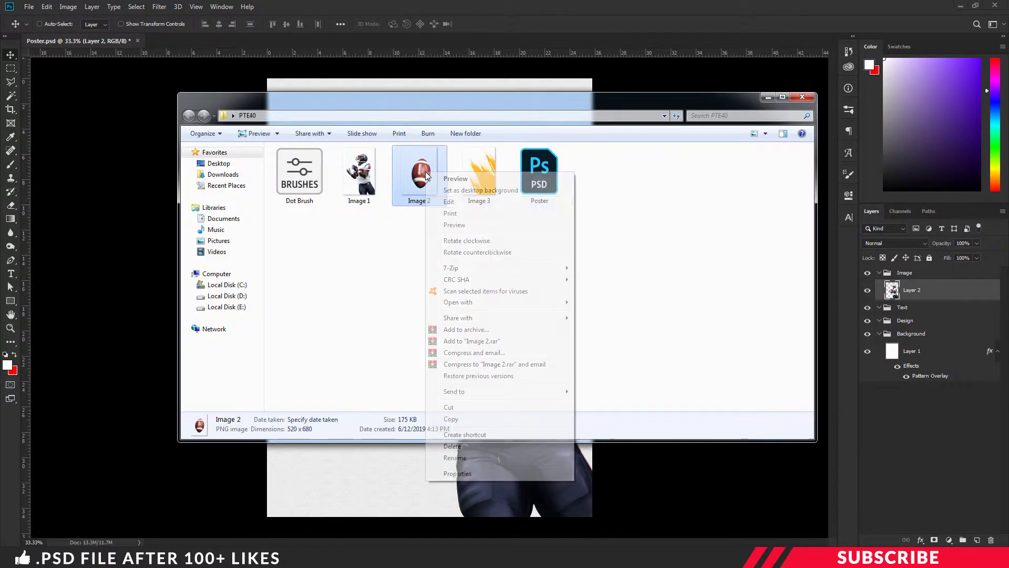
mouse_move(469, 303)
left_click(579, 301)
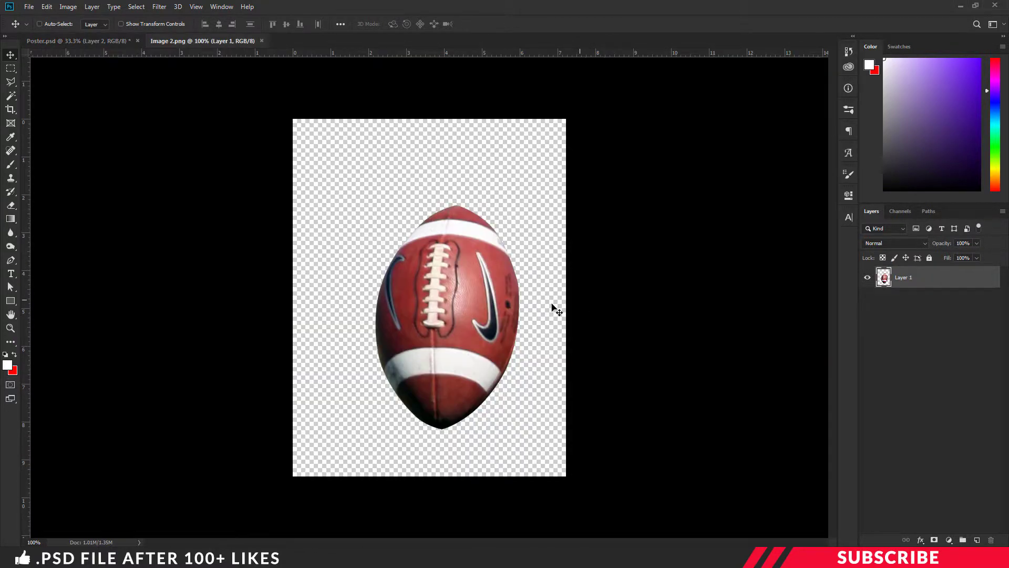
left_click_drag(229, 50, 216, 85)
left_click_drag(315, 294, 416, 70)
left_click(420, 58)
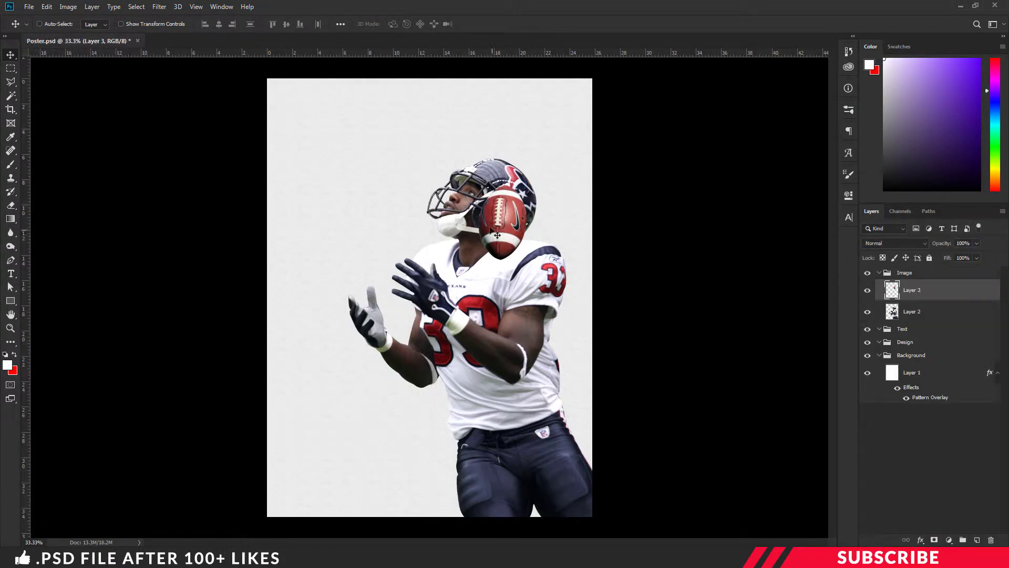
- Move the football beside the player's helmet and resize it near the top-left
left_click_drag(507, 220, 378, 167)
key("ctrl+t")
left_click_drag(399, 213, 350, 147)
left_click_drag(330, 182, 321, 151)
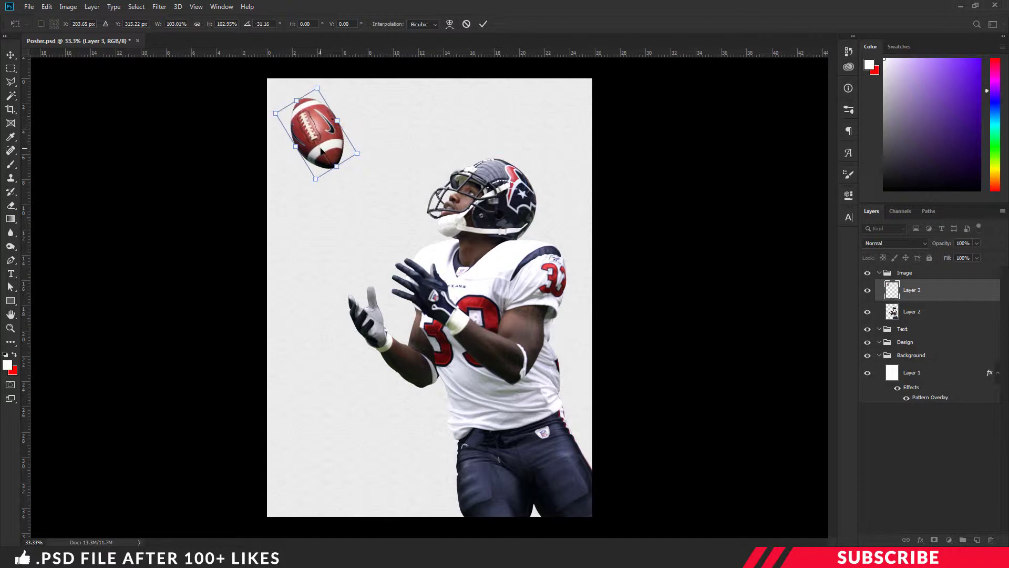
key("Return")
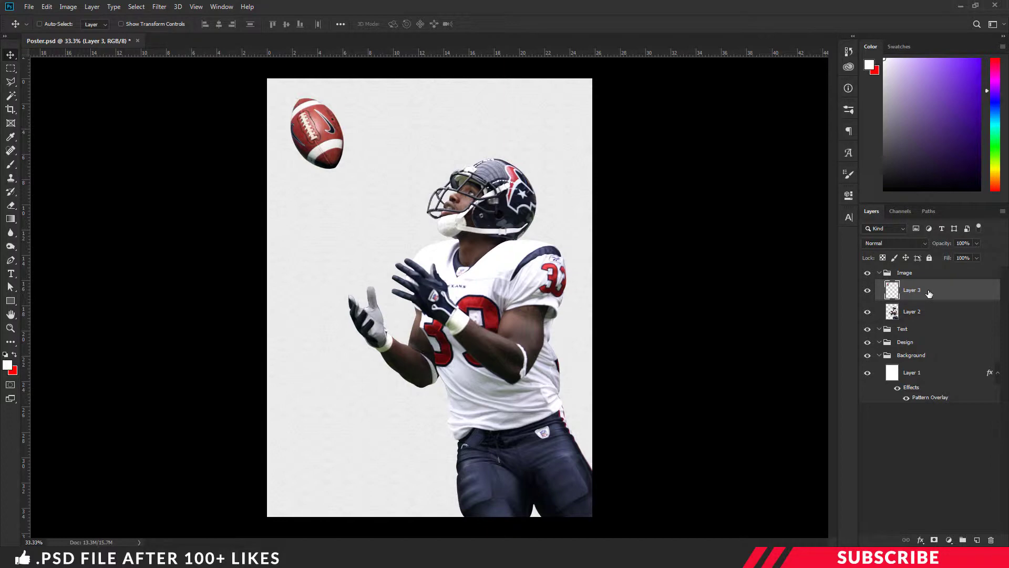
- Apply a Motion Blur of angle -55 and distance 22 pixels to the football
left_click(161, 7)
mouse_move(214, 127)
left_click(312, 185)
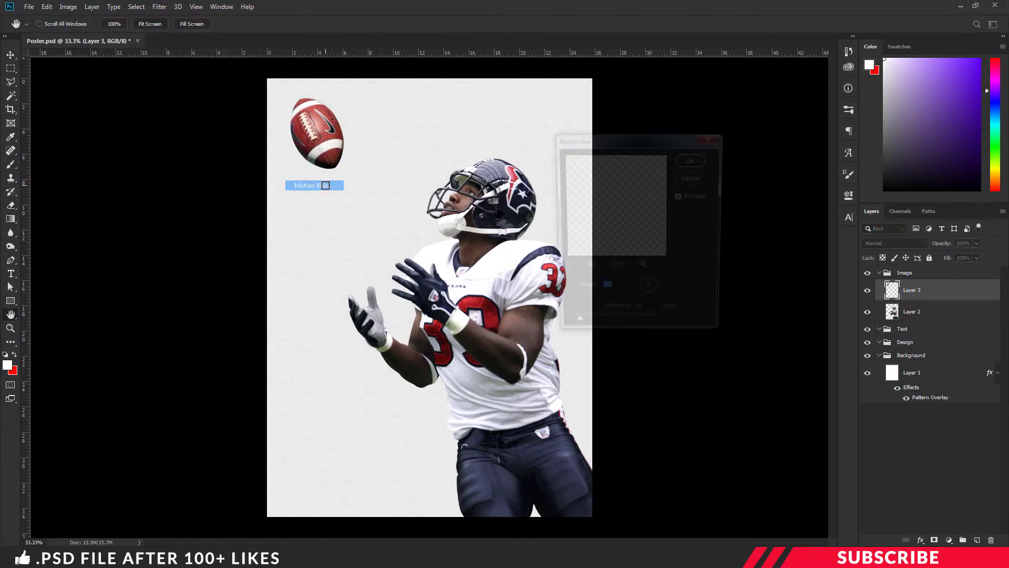
type("-55")
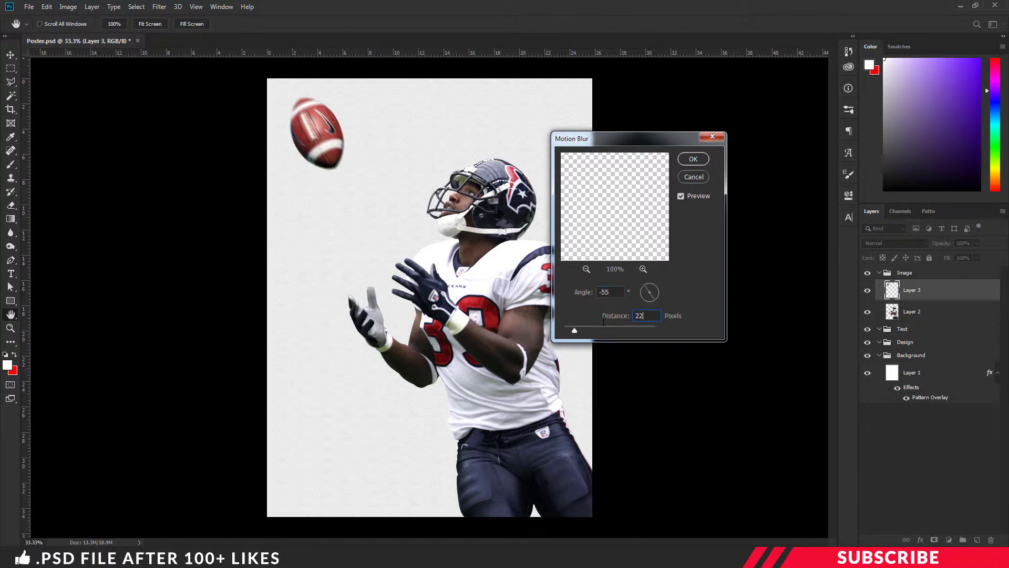
left_click(694, 159)
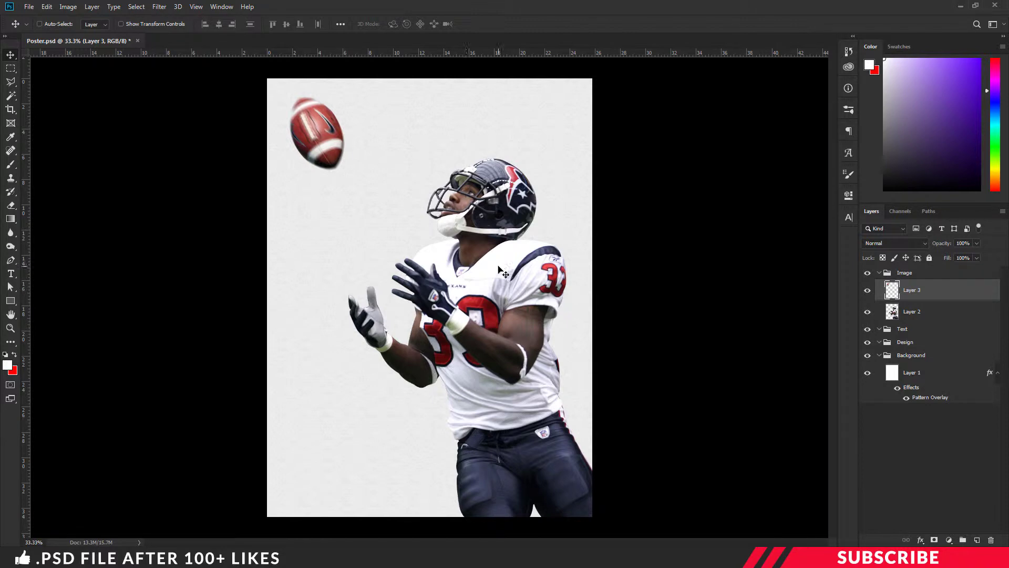
- Open Image 3 and drag the yellow brush strokes into the poster's Background group
key("alt+Tab")
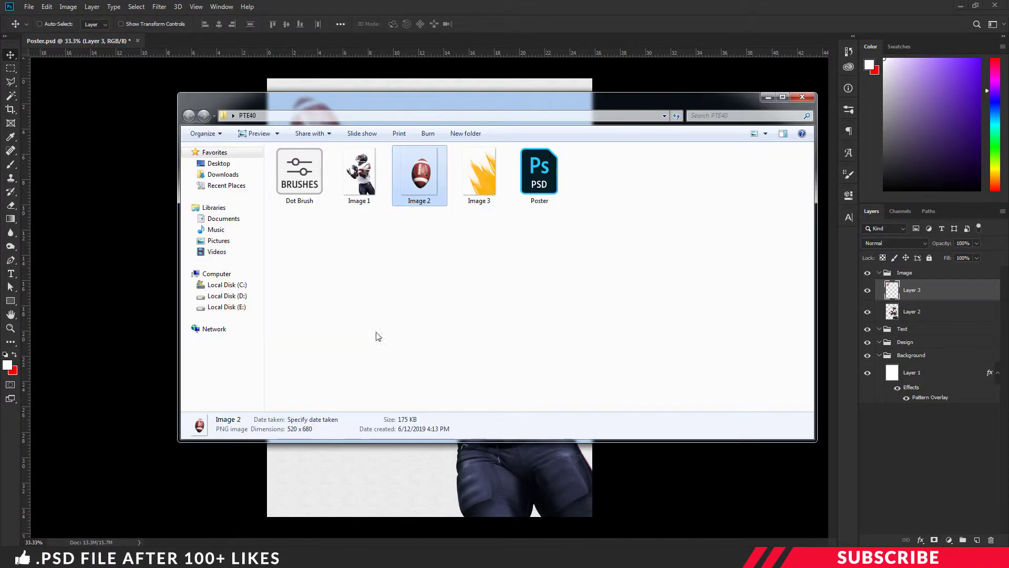
left_click(475, 176)
right_click(475, 176)
mouse_move(563, 310)
left_click(664, 307)
left_click_drag(227, 42, 214, 92)
left_click_drag(359, 308, 531, 313)
left_click(455, 61)
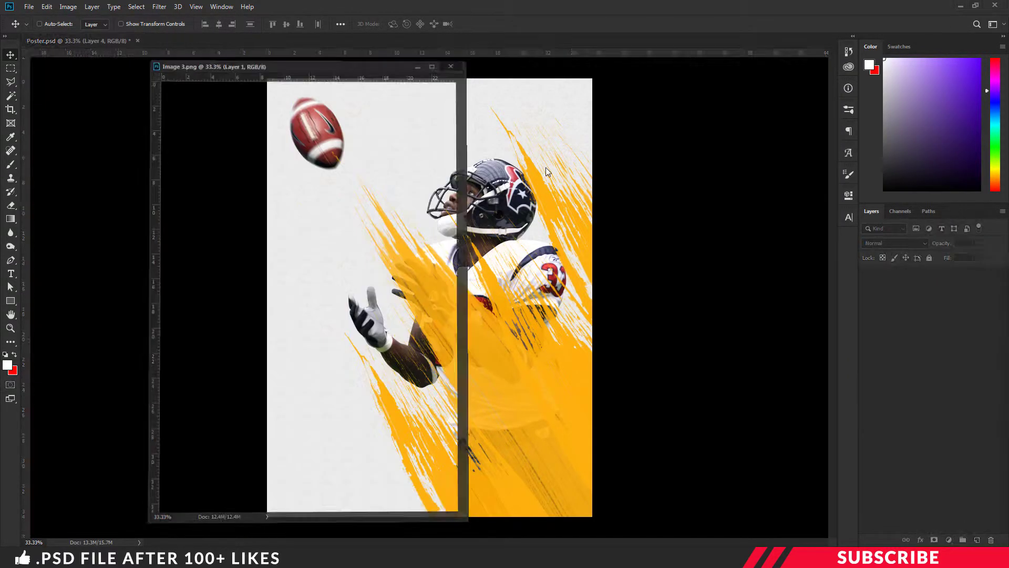
left_click_drag(962, 293, 938, 388)
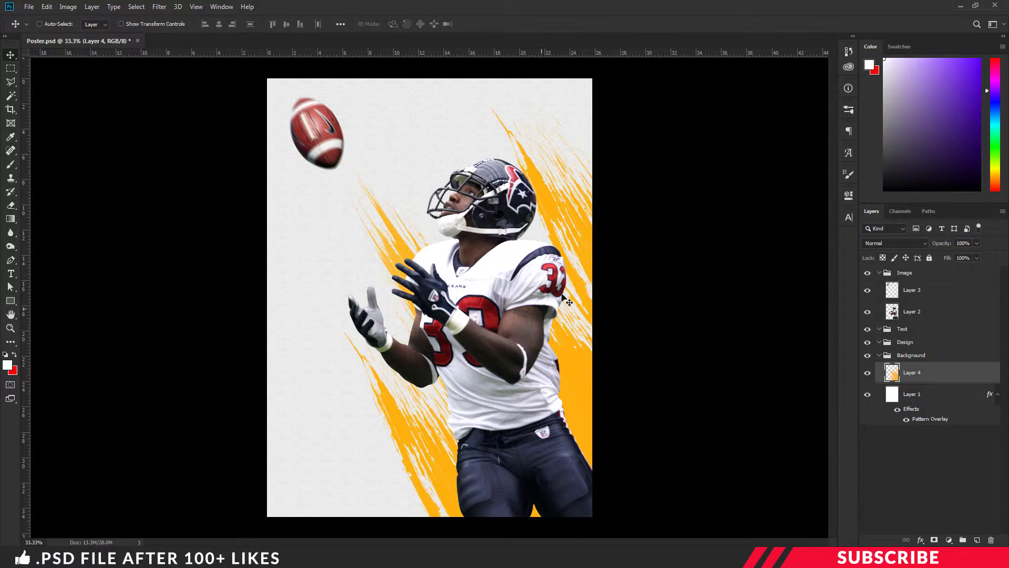
- Scale the yellow strokes to about 98% and nudge them up and to the left
key("ctrl+t")
key("ctrl+minus")
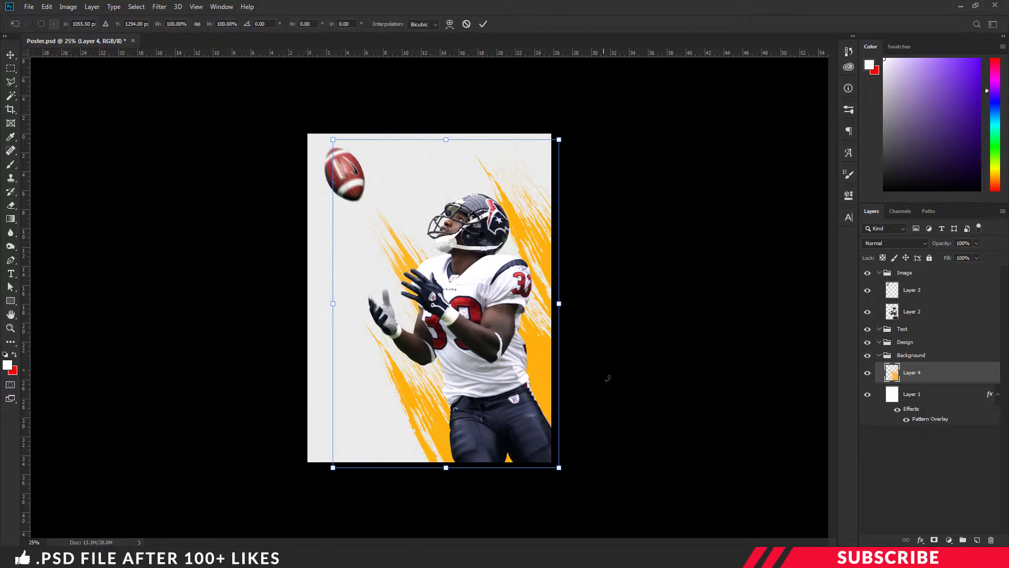
left_click_drag(558, 140, 555, 144)
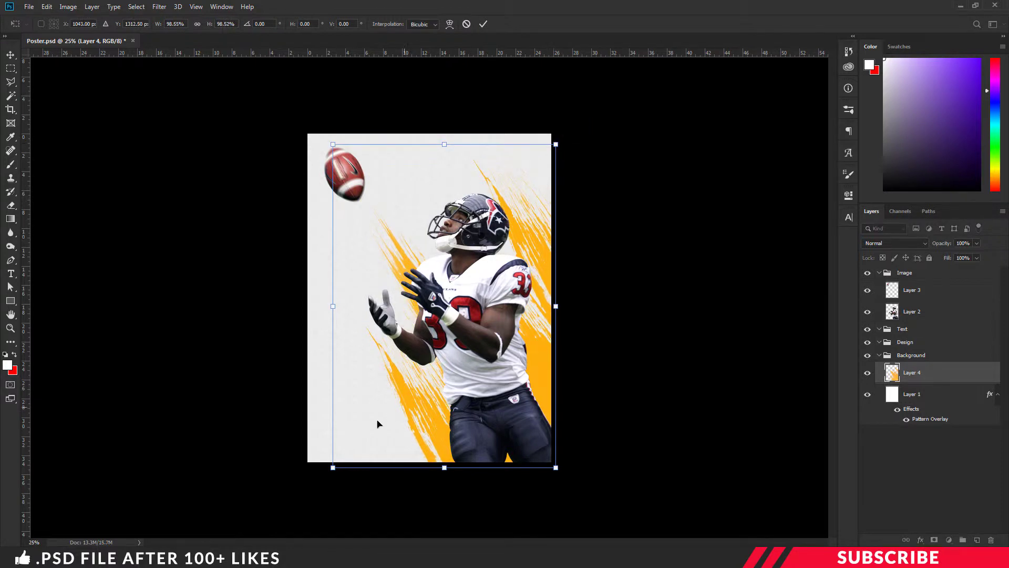
left_click_drag(333, 468, 334, 464)
key("shift+Left")
key("shift+Left")
key("shift+Up")
key("Up")
key("Up")
key("Up")
key("Up")
key("Up")
key("Up")
key("Return")
key("ctrl+equal")
key("ctrl+minus")
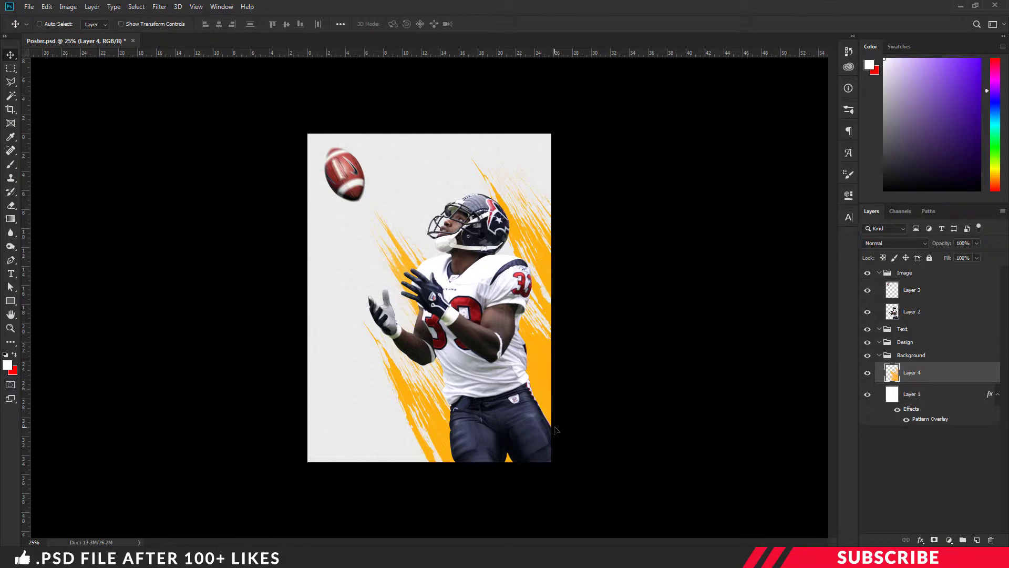
- Duplicate the yellow strokes, flip the copy horizontally and vertically, and shrink it to about 44% at the top-left
key("ctrl+j")
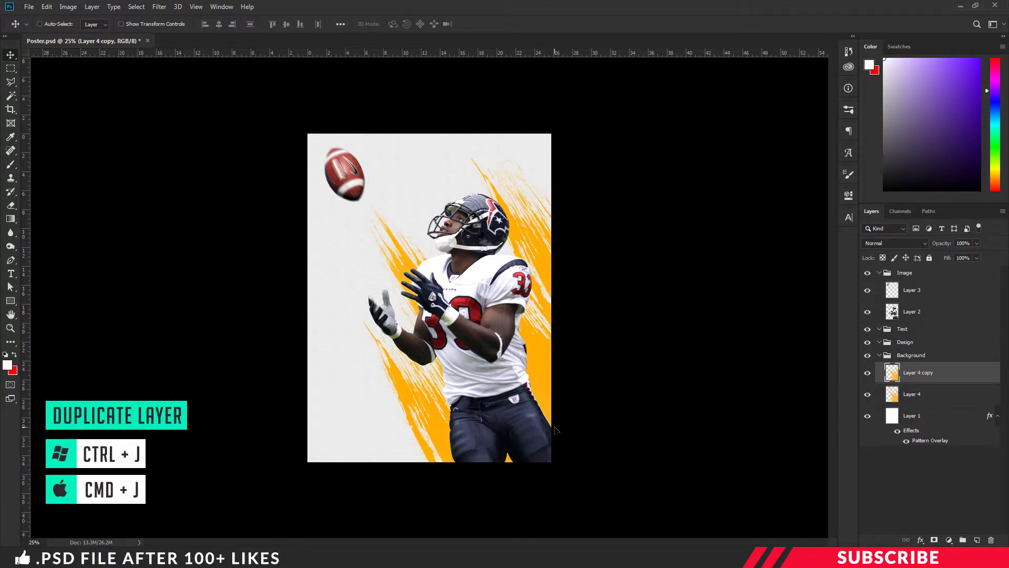
key("ctrl+t")
right_click(470, 272)
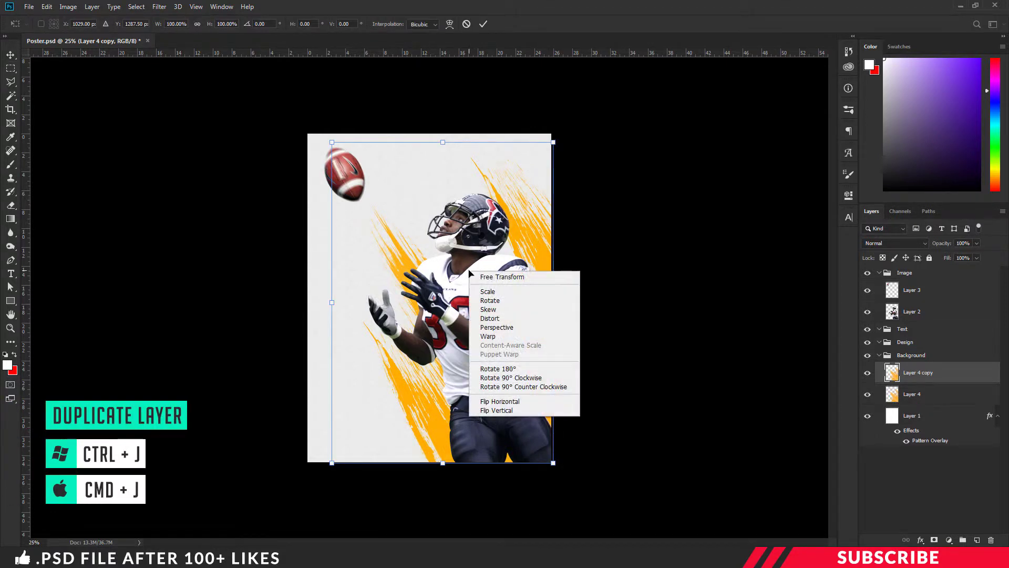
left_click(500, 402)
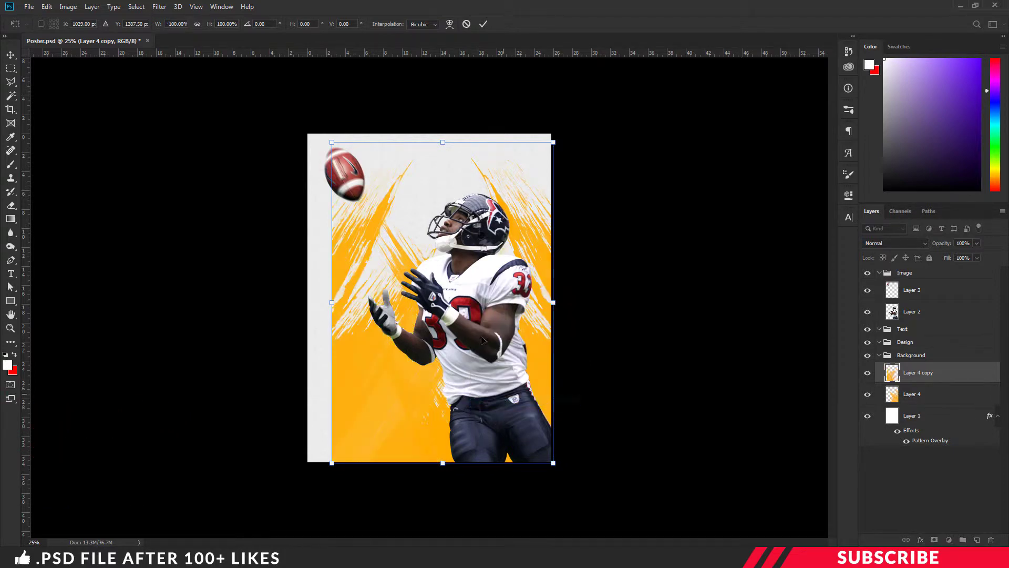
right_click(450, 262)
left_click(493, 401)
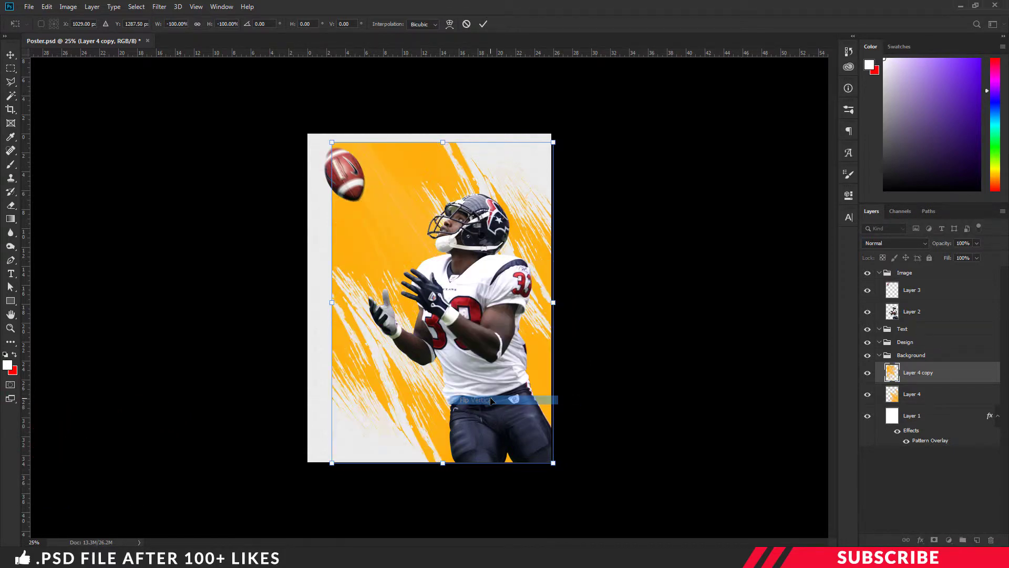
left_click_drag(552, 463, 461, 284)
left_click_drag(426, 246, 385, 200)
left_click_drag(399, 255, 372, 212)
key("Return")
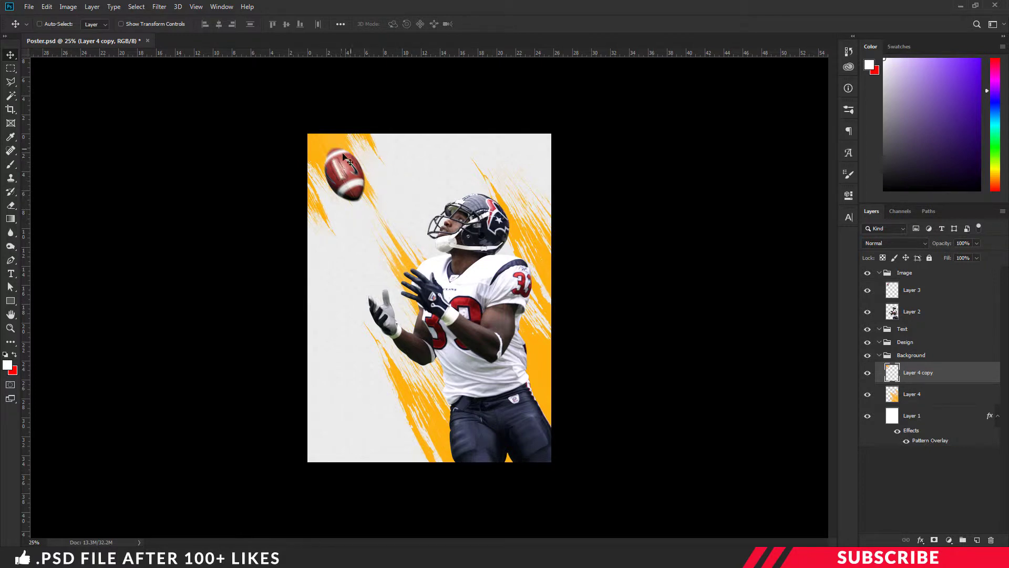
- Clip a Hue/Saturation adjustment to the strokes copy and shift its hue to -133
left_click(950, 540)
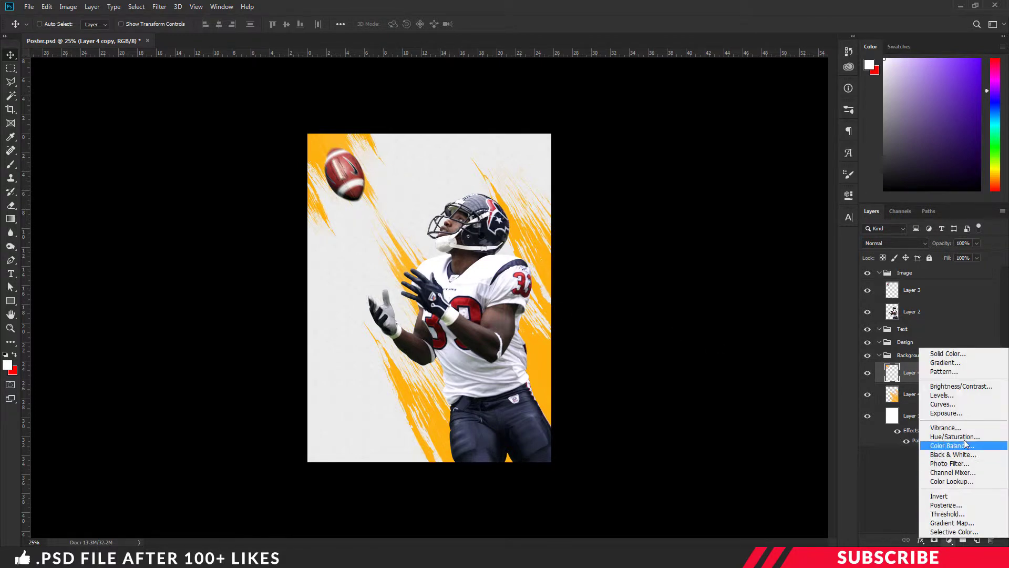
left_click(973, 438)
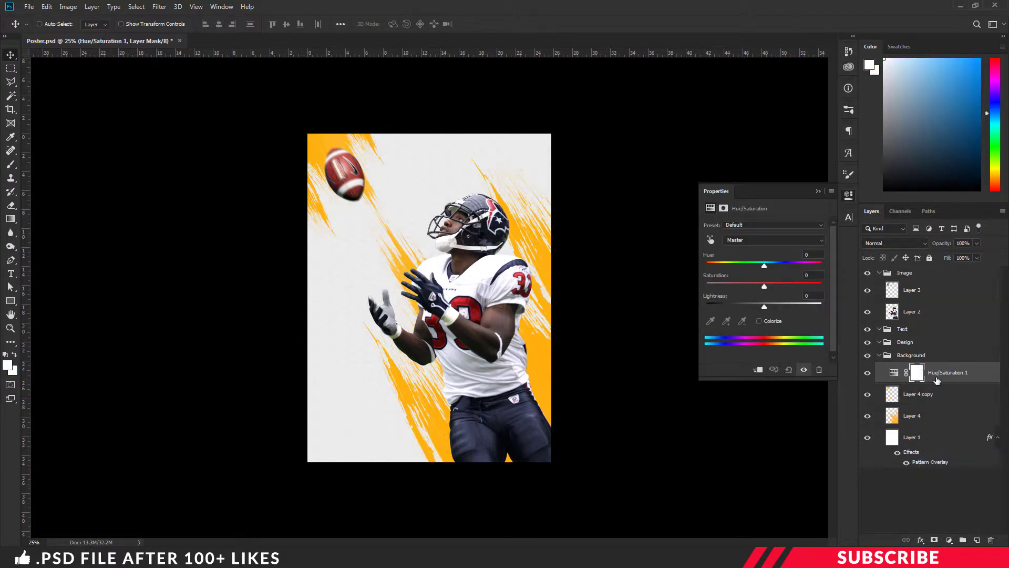
right_click(939, 376)
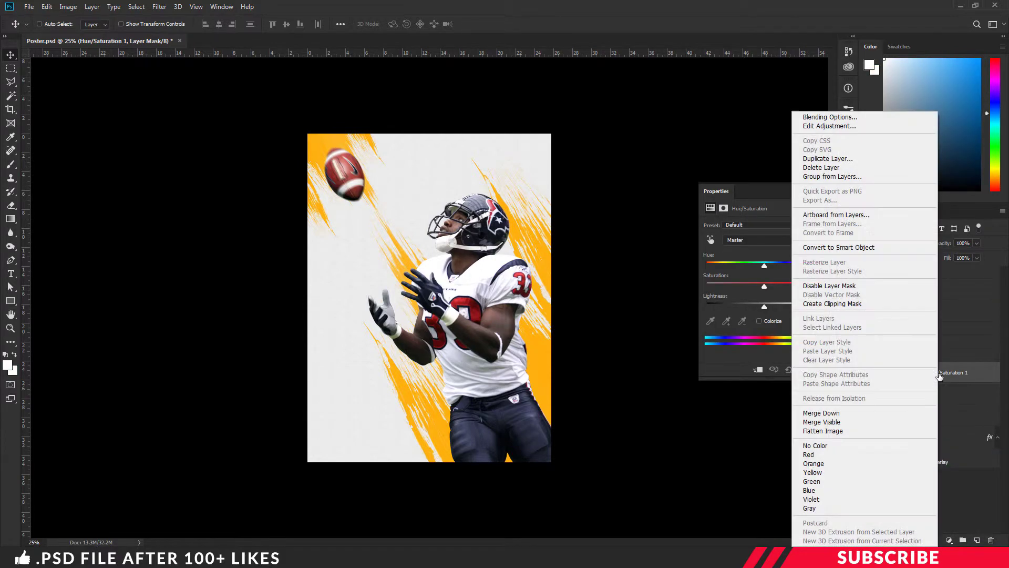
left_click(835, 304)
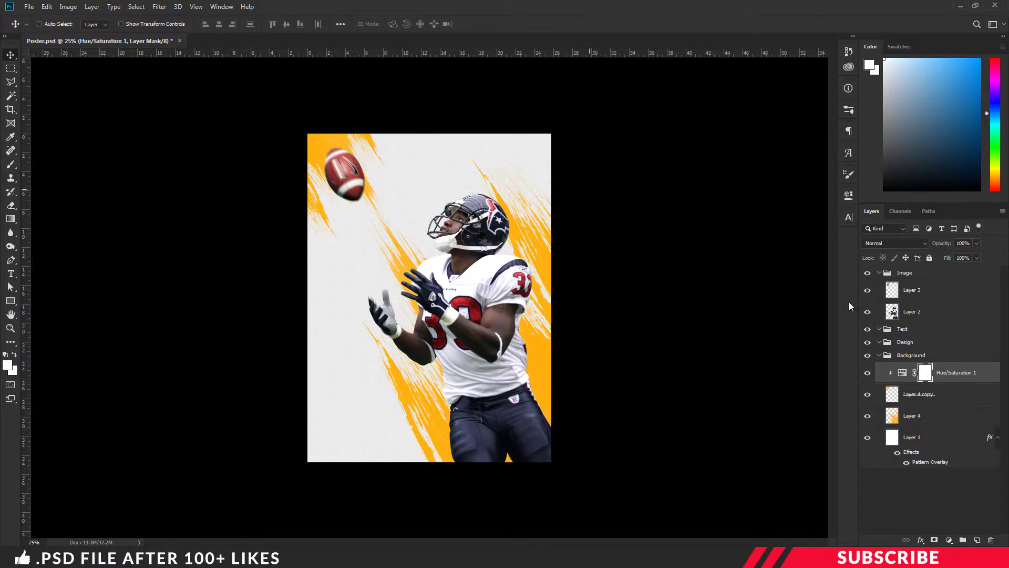
double_click(904, 373)
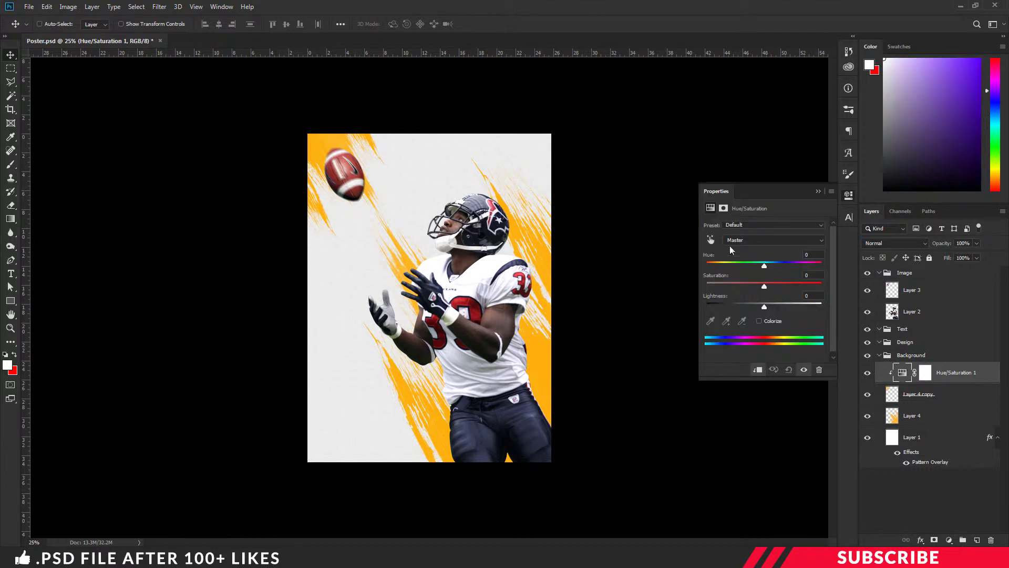
left_click_drag(766, 268, 718, 262)
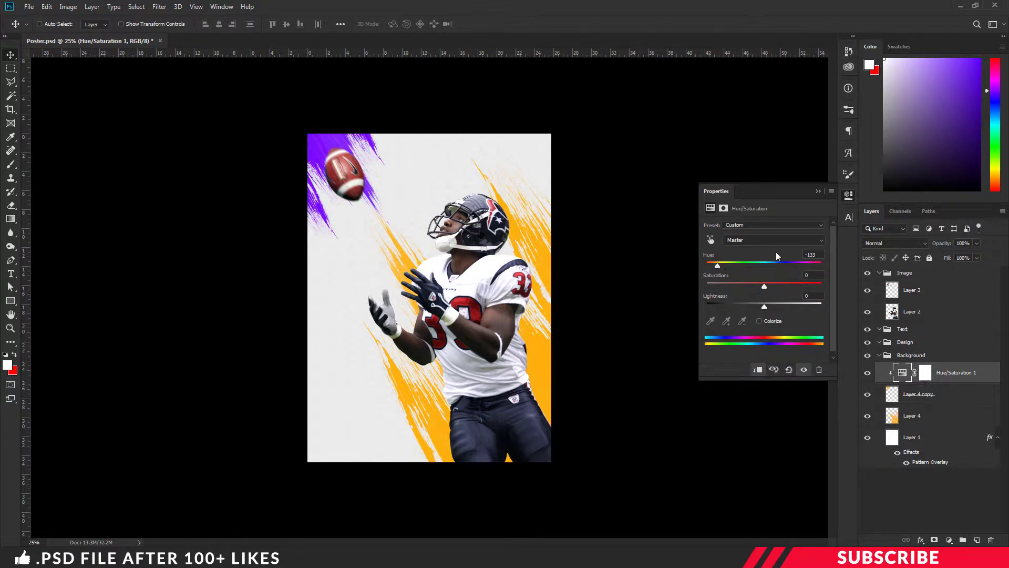
left_click(849, 196)
- Add a layer in the Text group, set the foreground to black, and ready horizontal type at 365 pt
left_click(879, 356)
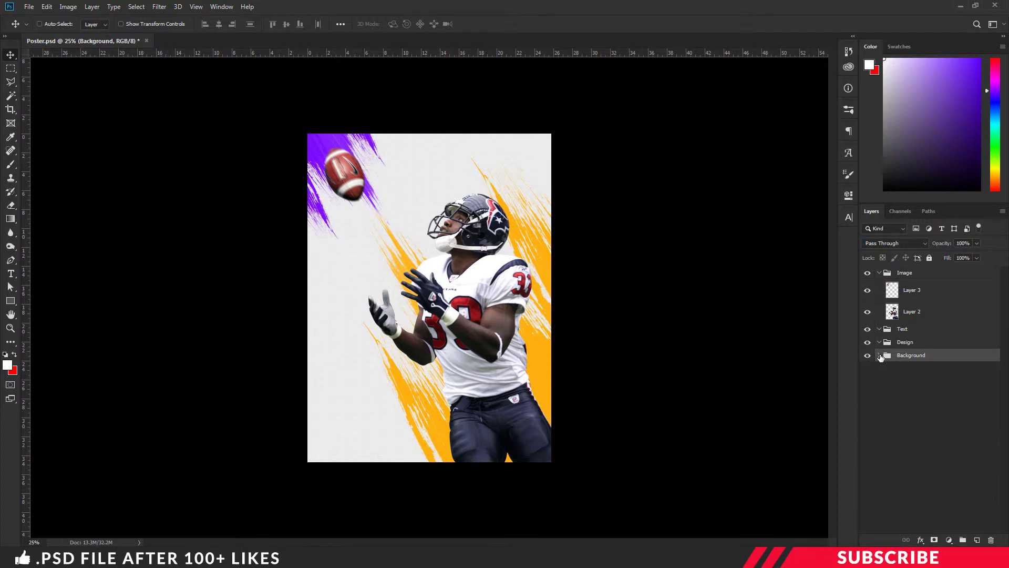
left_click(917, 330)
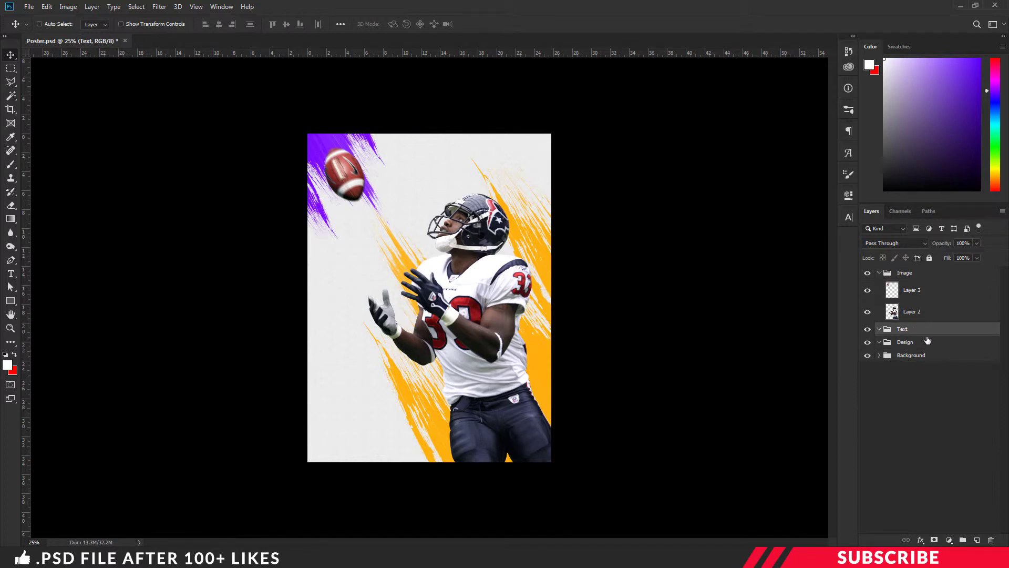
left_click(977, 540)
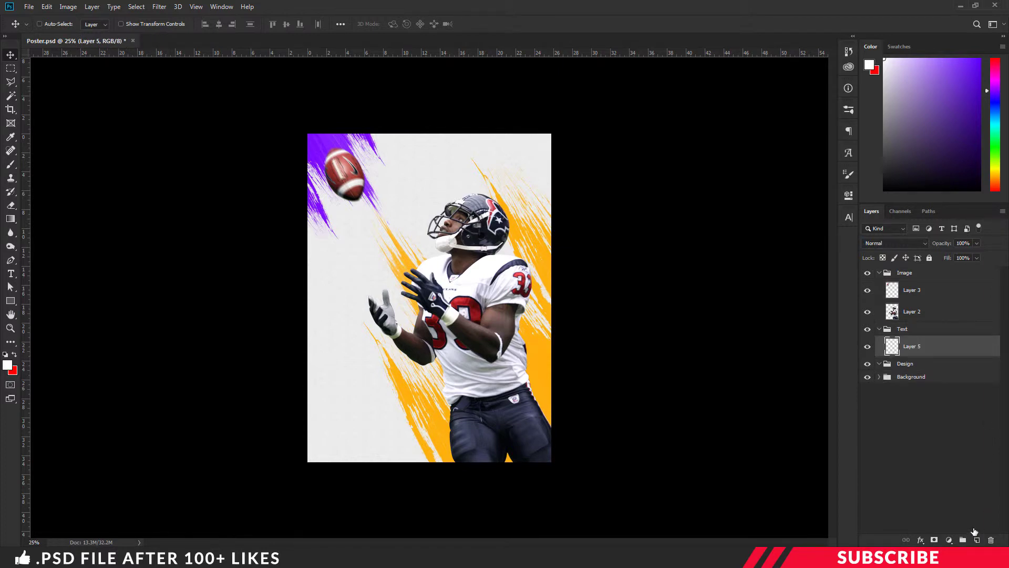
left_click(8, 366)
type("000000")
left_click(945, 360)
key("v")
key("t")
left_click(10, 274)
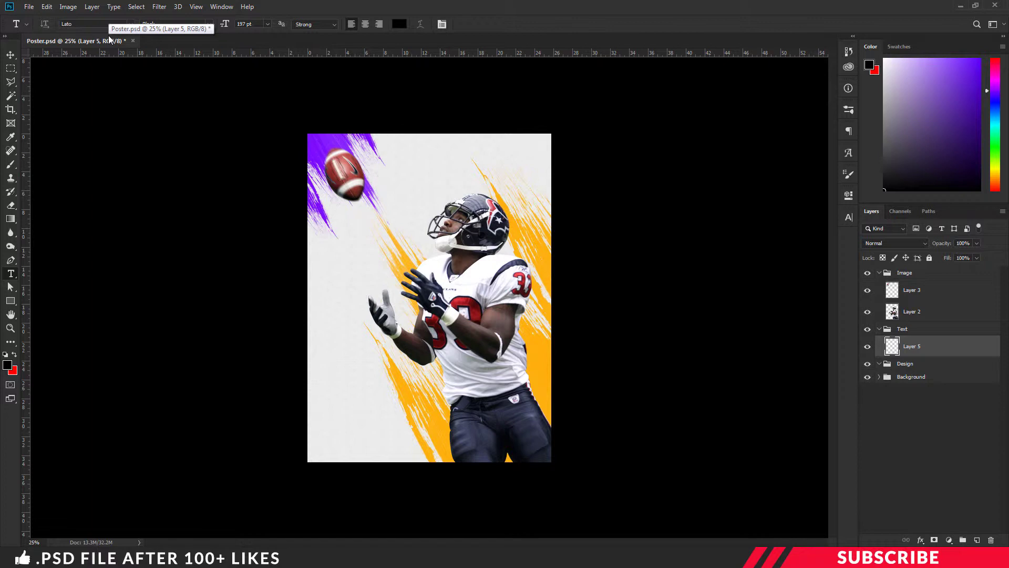
left_click(255, 23)
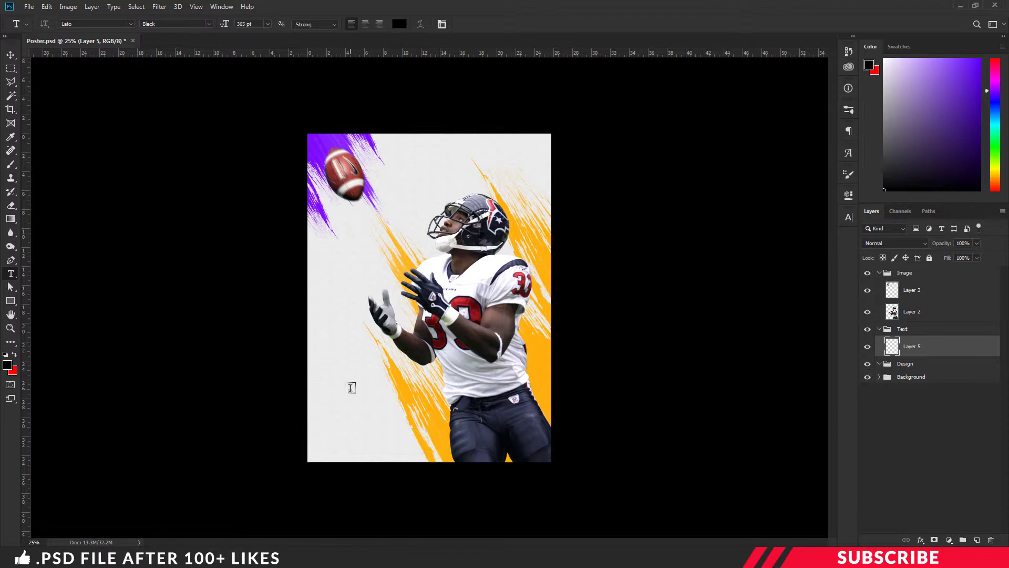
- Type 'JUST' and position it at the poster's lower left
left_click(351, 388)
type("just")
key("ctrl+Return")
key("v")
left_click_drag(320, 397, 366, 390)
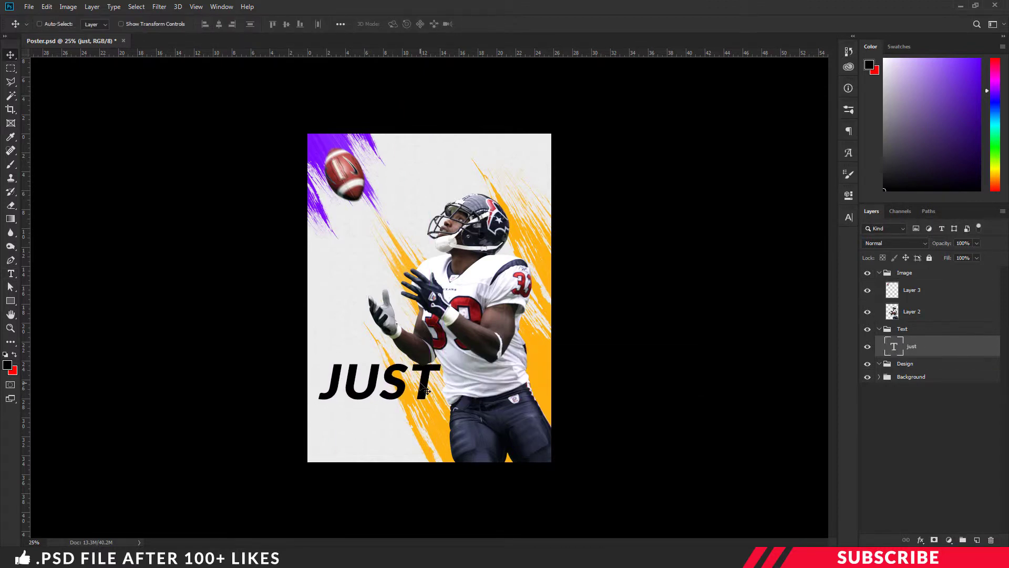
- Duplicate the JUST text below the original and change the copy to 'DO IT'
key("ctrl+j")
left_click_drag(425, 390, 402, 427)
key("t")
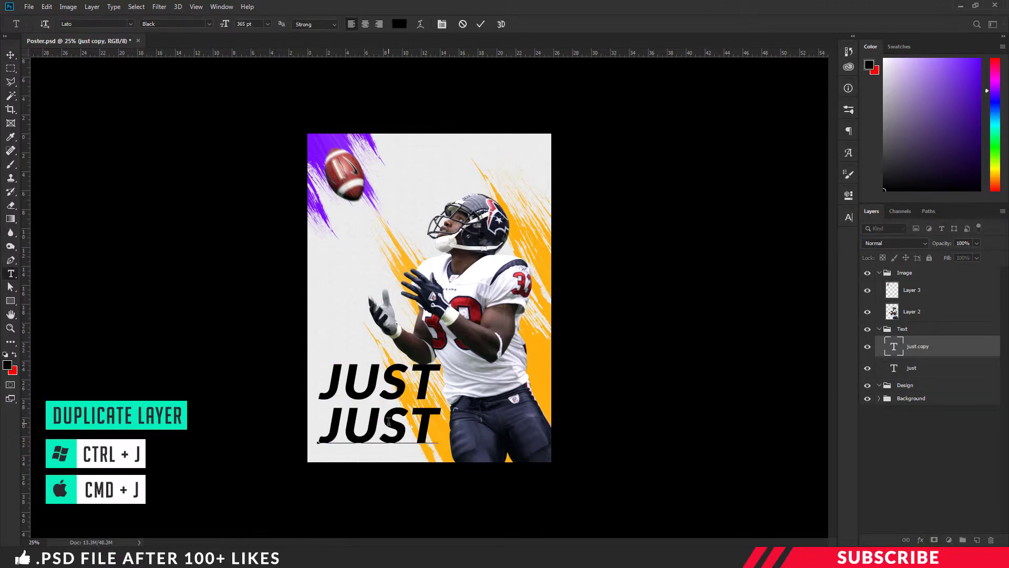
double_click(388, 421)
type("doit")
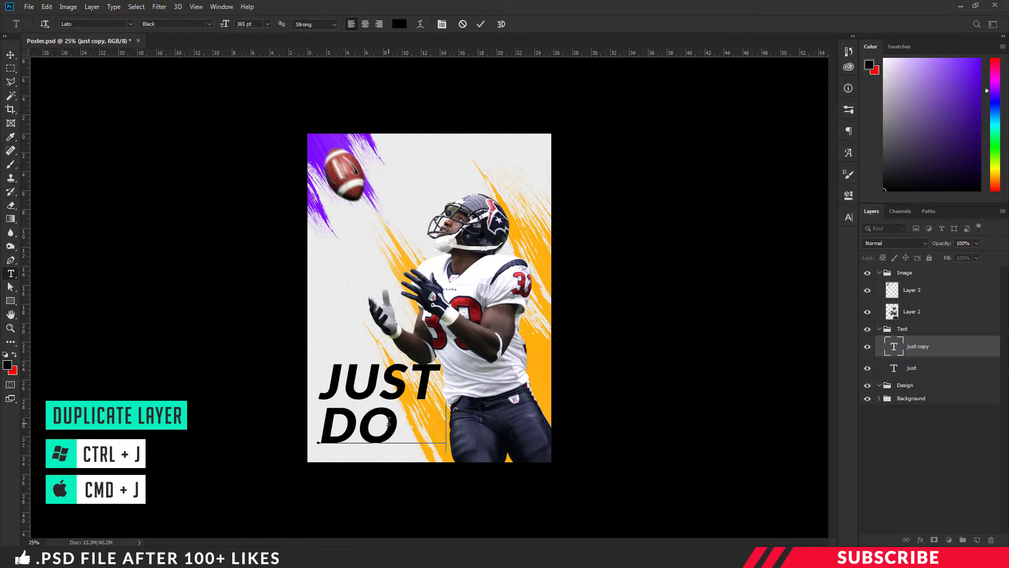
key("ctrl+Return")
left_click(398, 423)
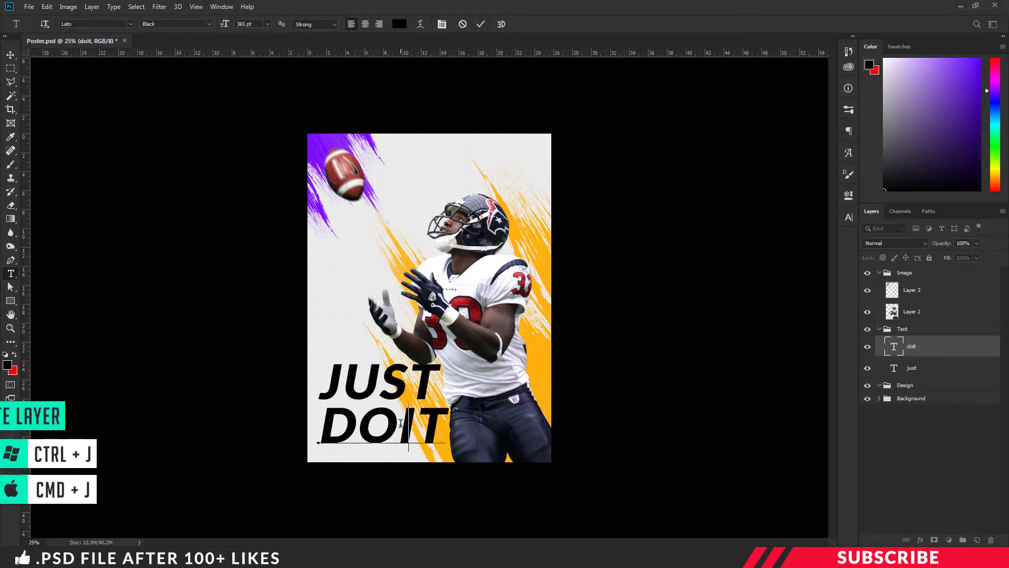
key("ctrl+Return")
- Set 'DO IT' to 197 pt and align it just beneath JUST
double_click(401, 423)
key("ctrl+a")
left_click(247, 24)
type("197")
key("Return")
key("ctrl+Return")
key("v")
left_click_drag(389, 434, 423, 425)
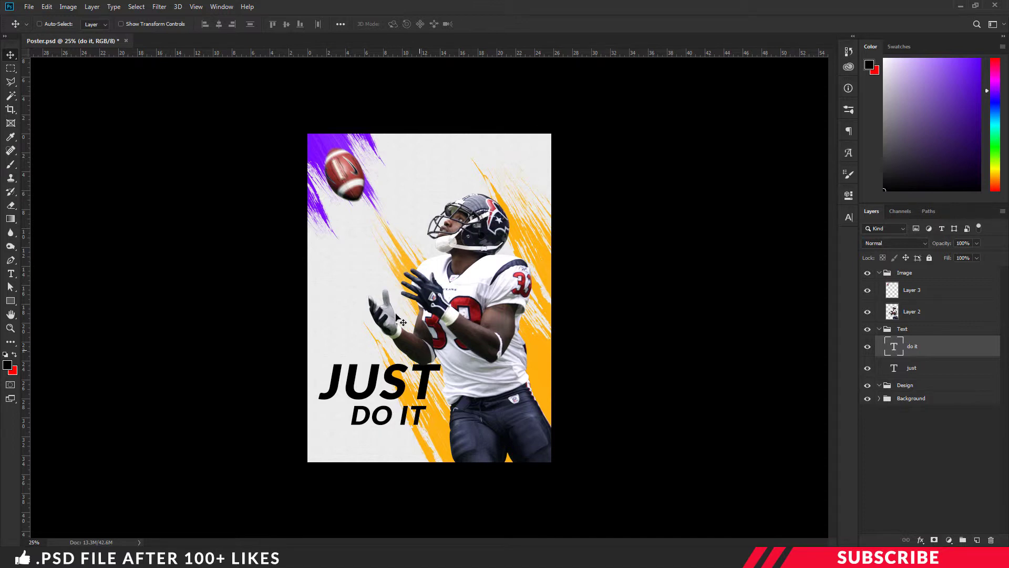
- Add empty Layer 5 in the Design group and select the Dot Brush file in the asset folder
left_click(912, 387)
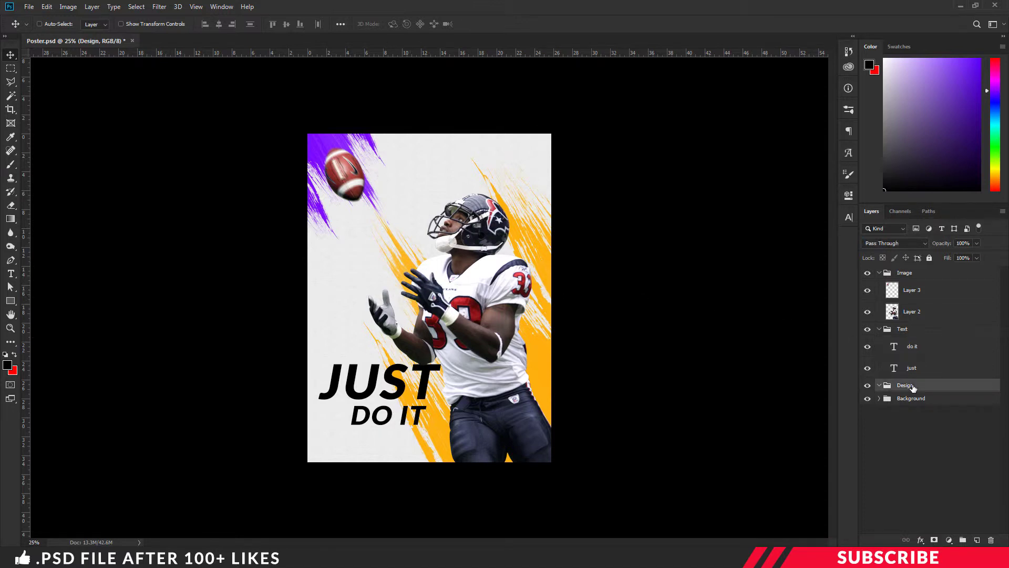
left_click(977, 540)
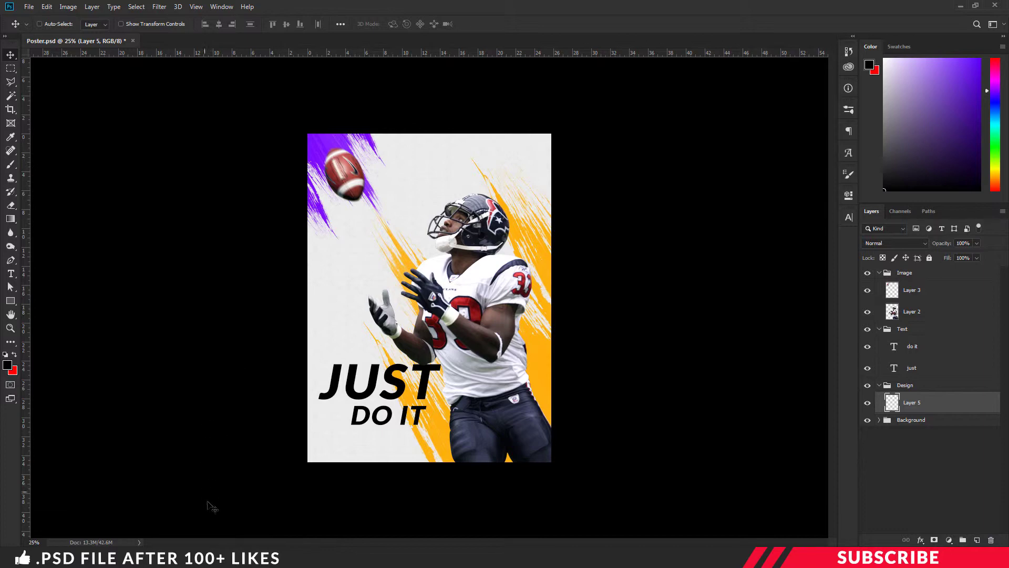
key("alt+Tab")
left_click(347, 288)
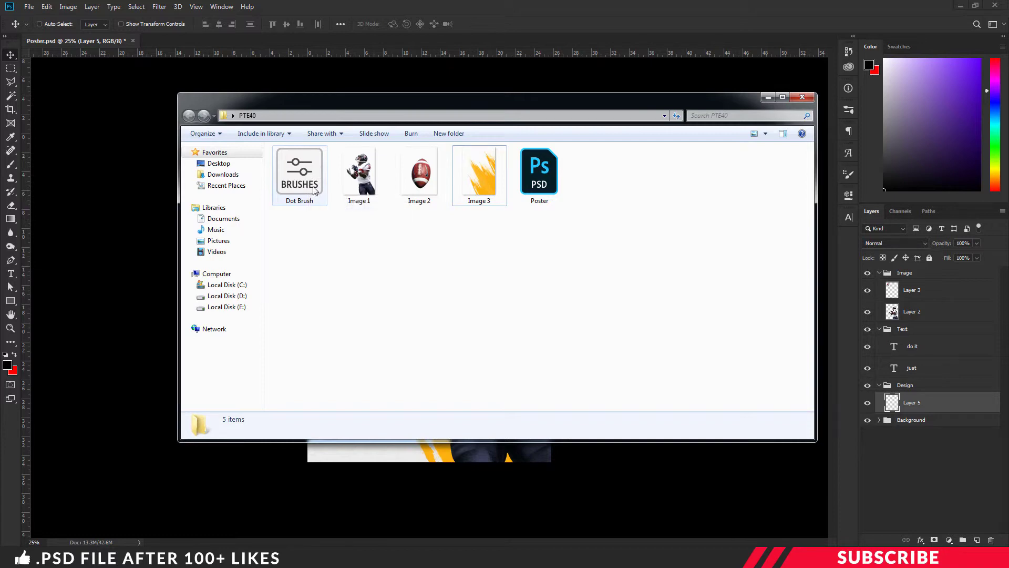
left_click(317, 187)
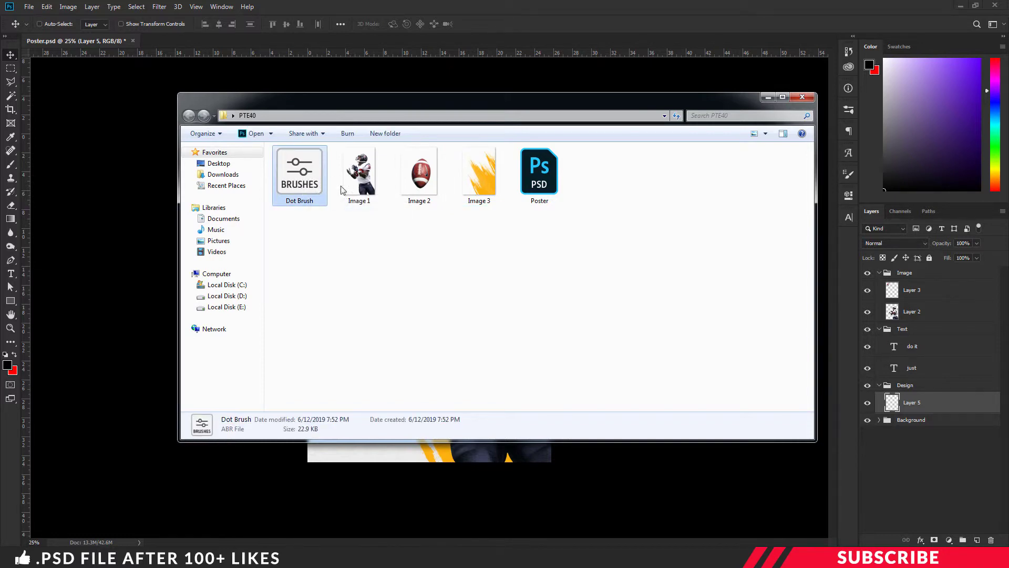
left_click(802, 98)
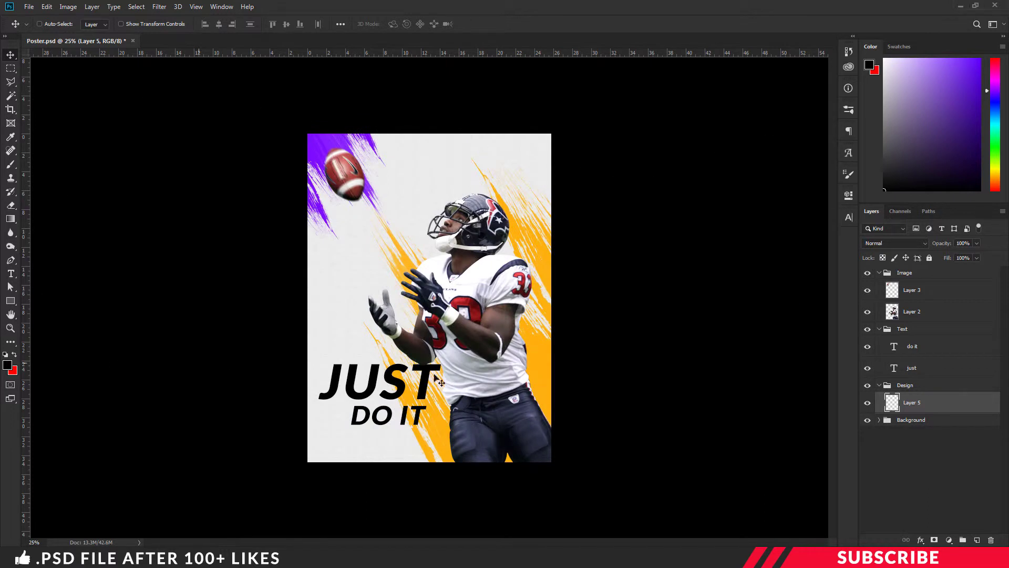
- Set the foreground colour to black and select the Brush tool with the Dot preset
left_click(8, 365)
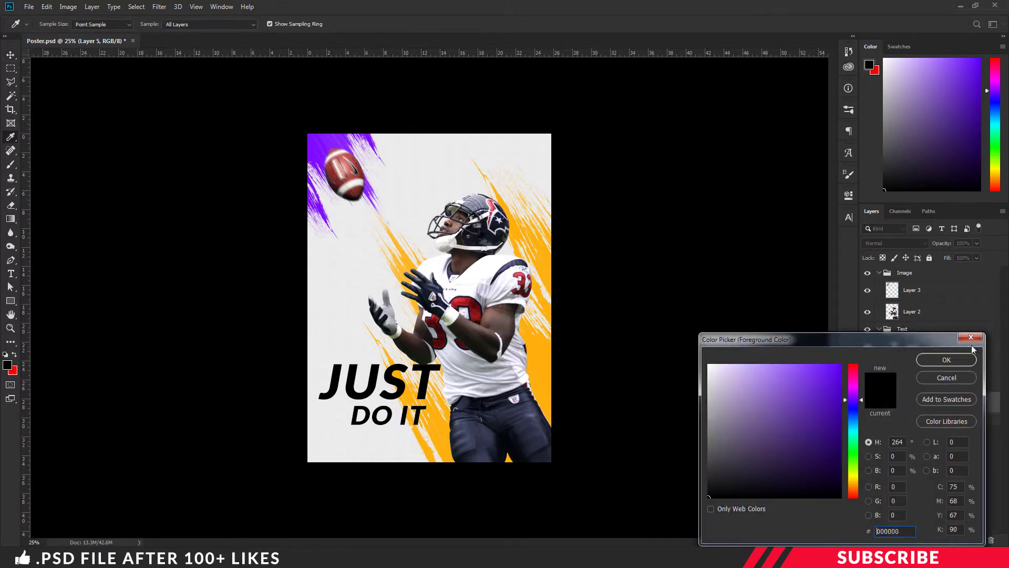
left_click(947, 360)
right_click(13, 168)
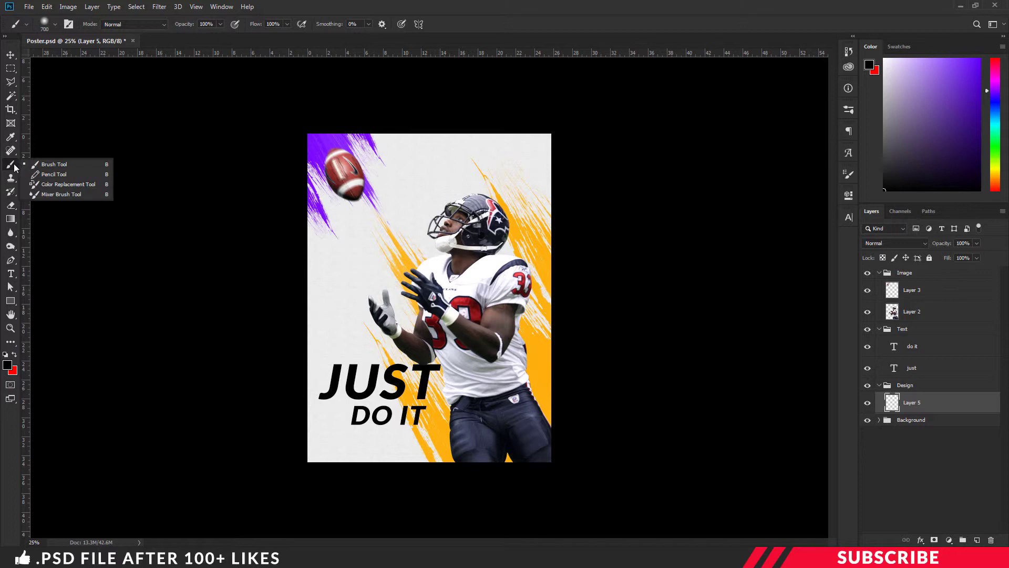
left_click(40, 167)
left_click(55, 24)
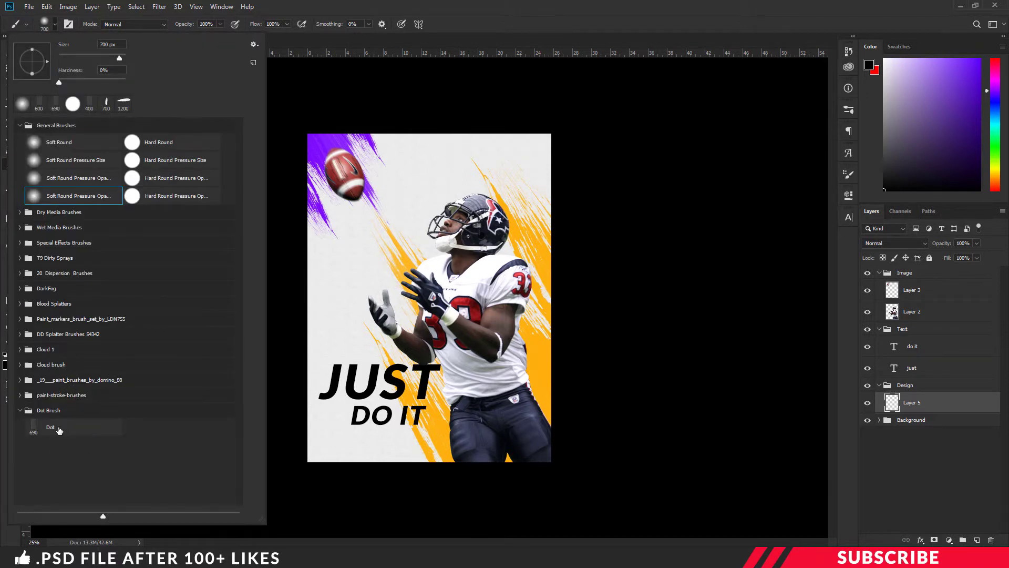
left_click(77, 432)
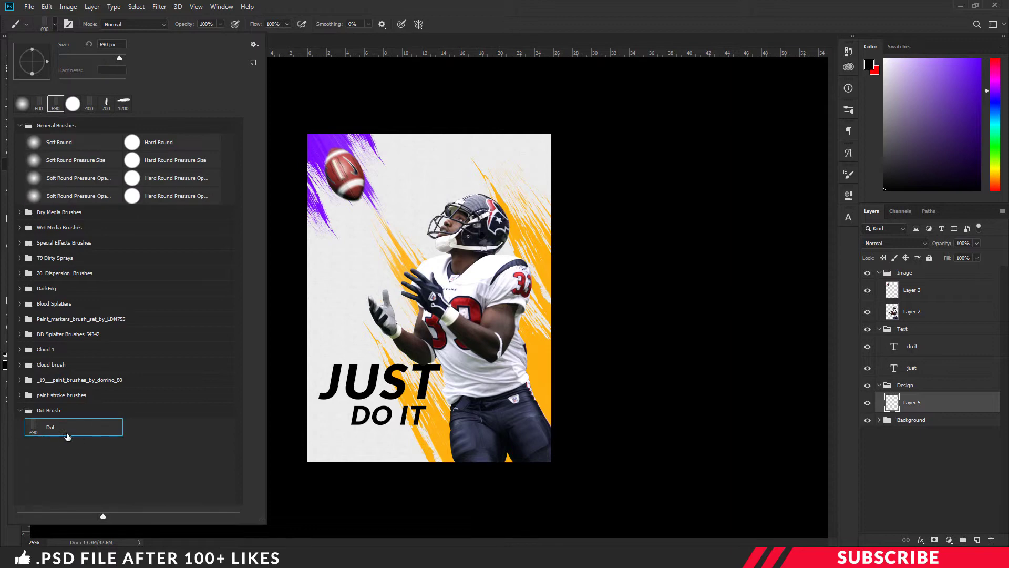
left_click(483, 16)
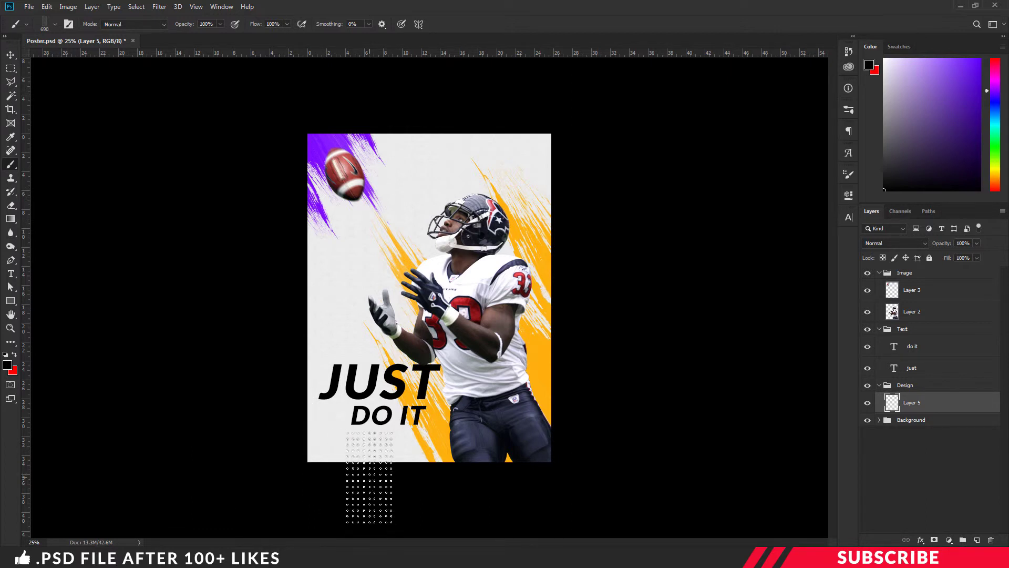
- Stamp black dot grids below DO IT and on the left at 800 px, then add a new layer
left_click(368, 477)
key("bracketright")
key("bracketright")
left_click(11, 55)
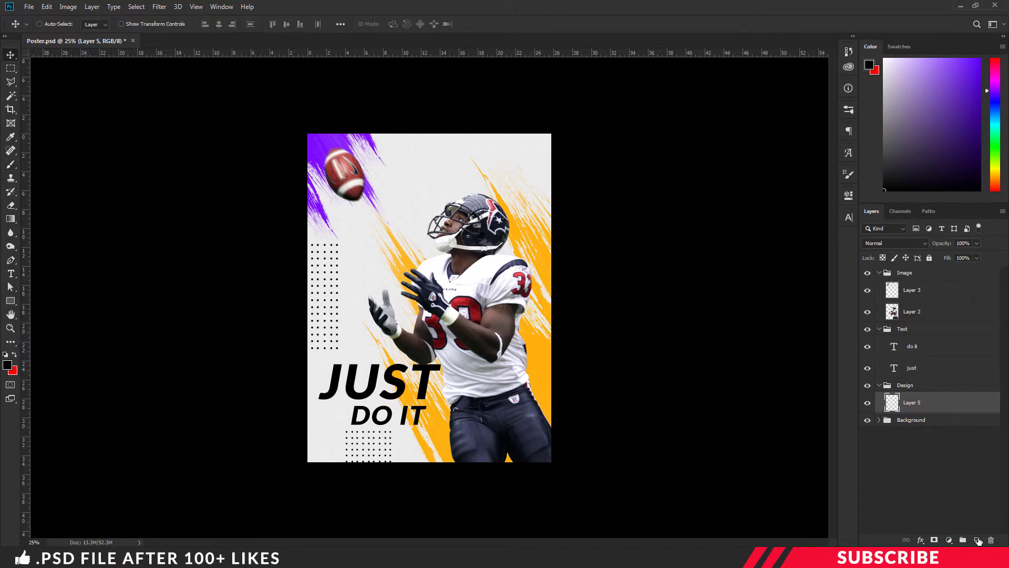
left_click(978, 541)
- Draw a tall orange rectangle bar in the poster's bottom-left corner, using orange sampled from the brush stroke
left_click(8, 367)
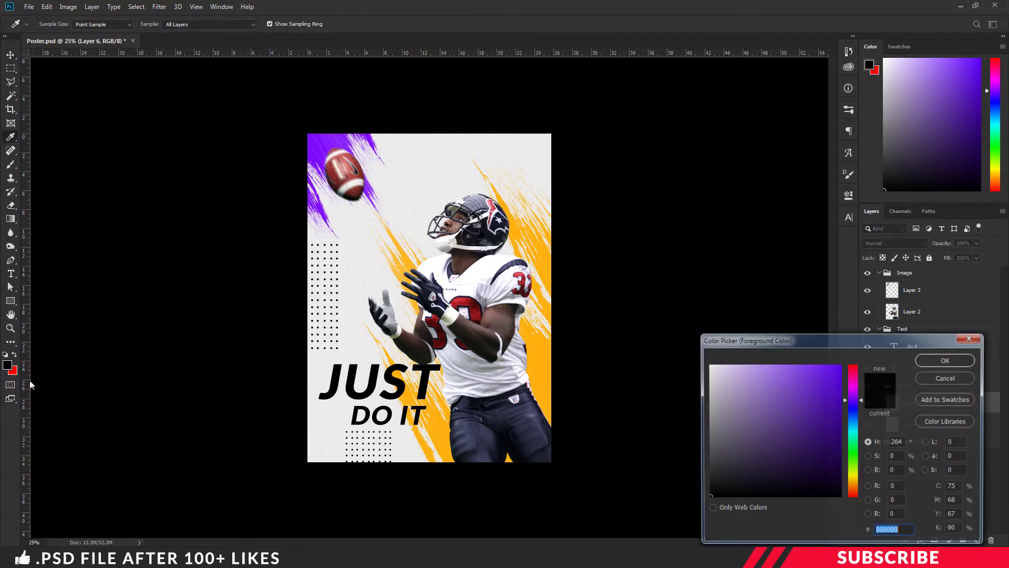
left_click(549, 366)
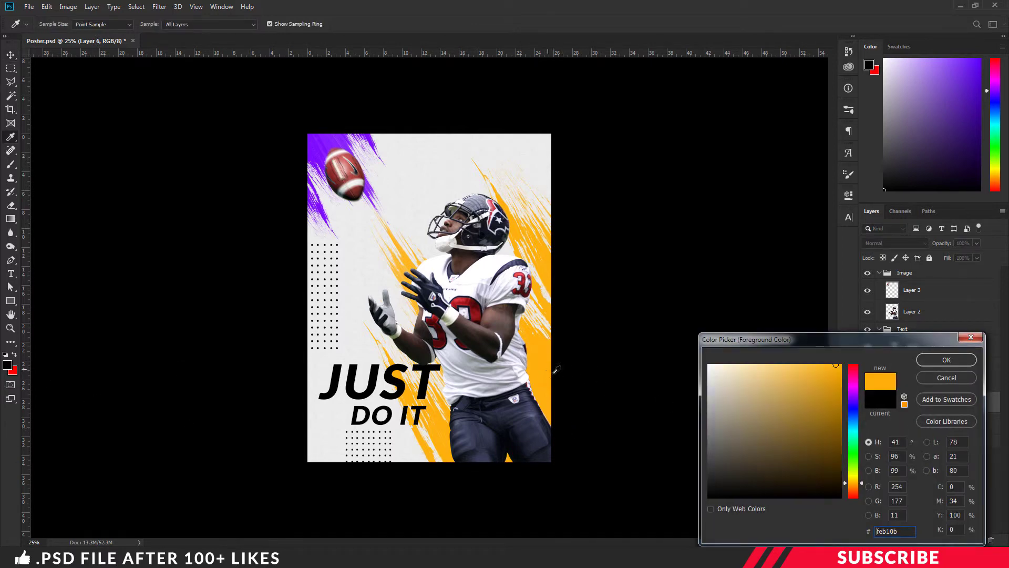
left_click(932, 358)
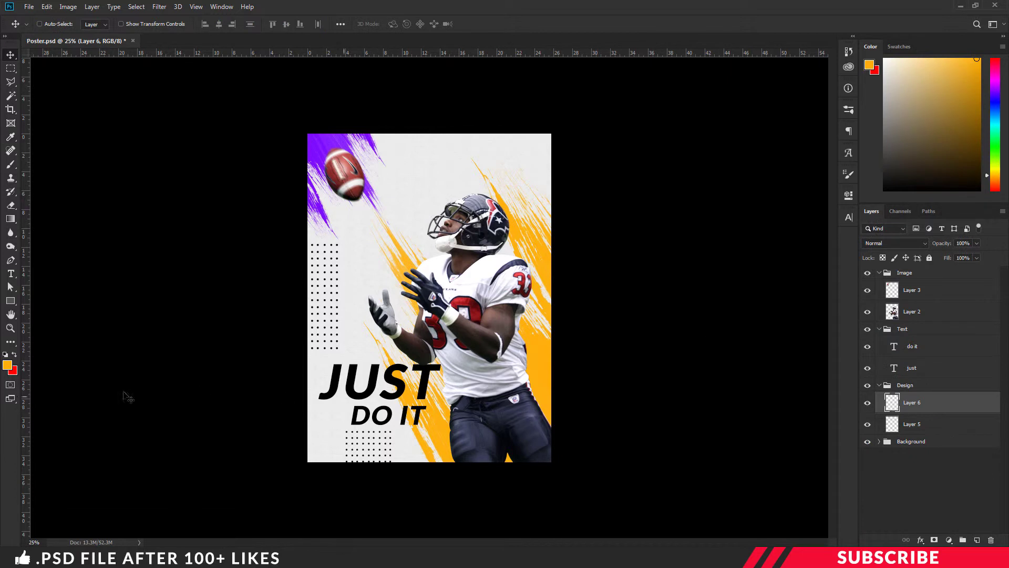
left_click(10, 301)
right_click(9, 302)
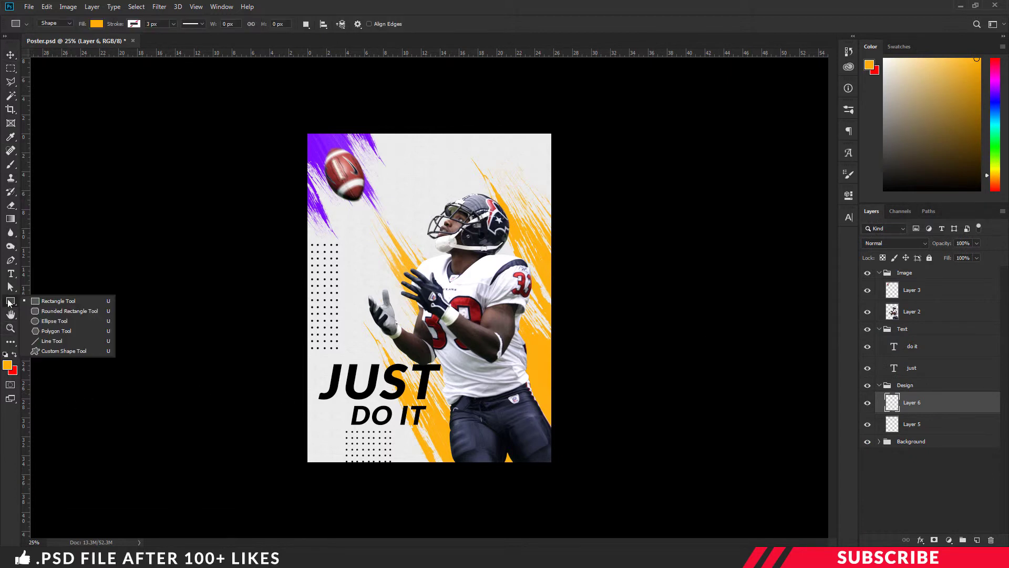
left_click(42, 303)
left_click_drag(299, 389, 316, 477)
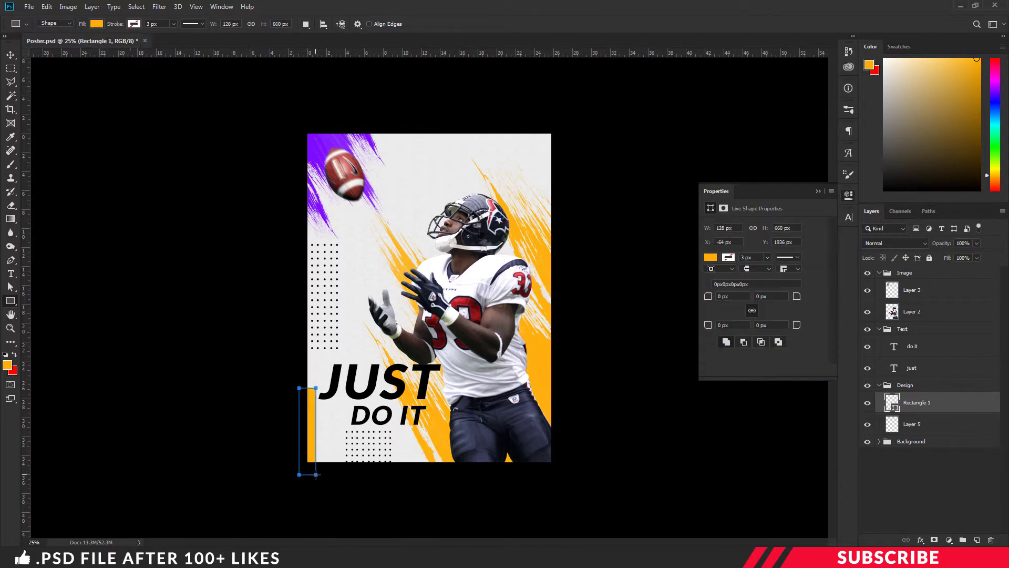
key("v")
left_click_drag(314, 434, 317, 448)
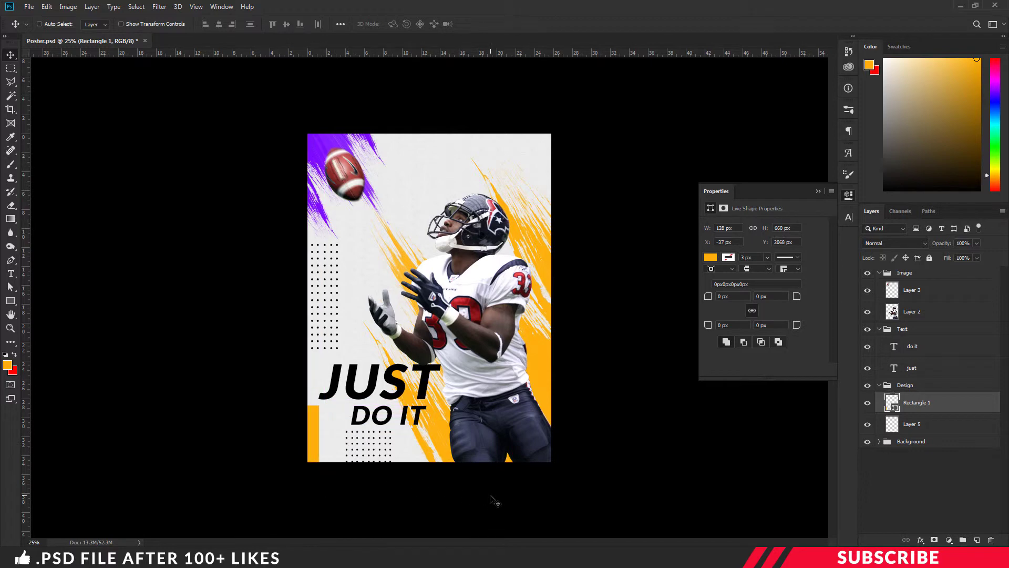
- Duplicate the bar, place it to the right, shorten it, and recolour it with the stroke's purple
key("ctrl+j")
mouse_move(318, 431)
left_mouse_down()
mouse_move(342, 438)
mouse_move(331, 437)
mouse_move(331, 457)
mouse_move(324, 445)
left_mouse_up()
key("ctrl+t")
key("Return")
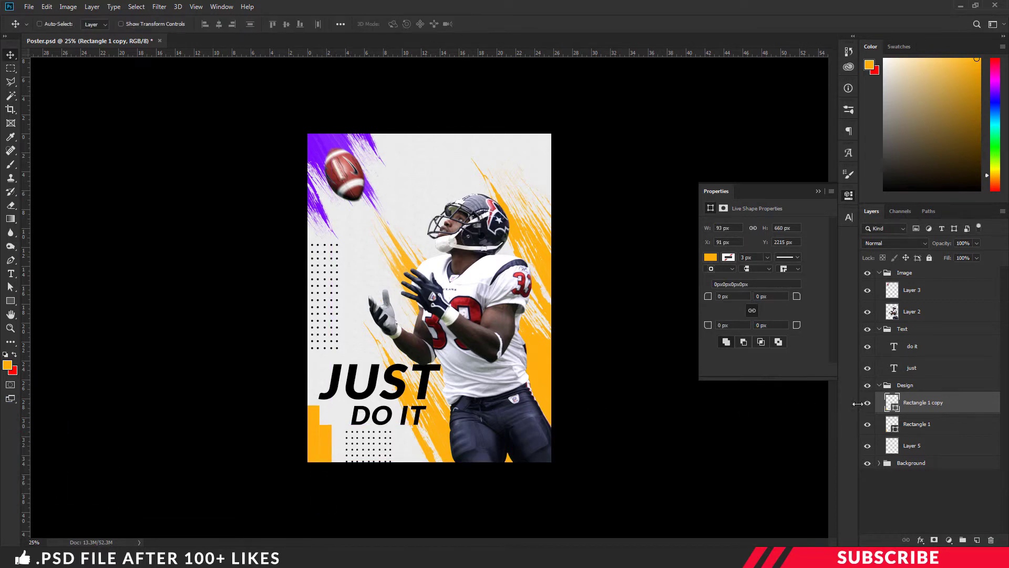
double_click(896, 408)
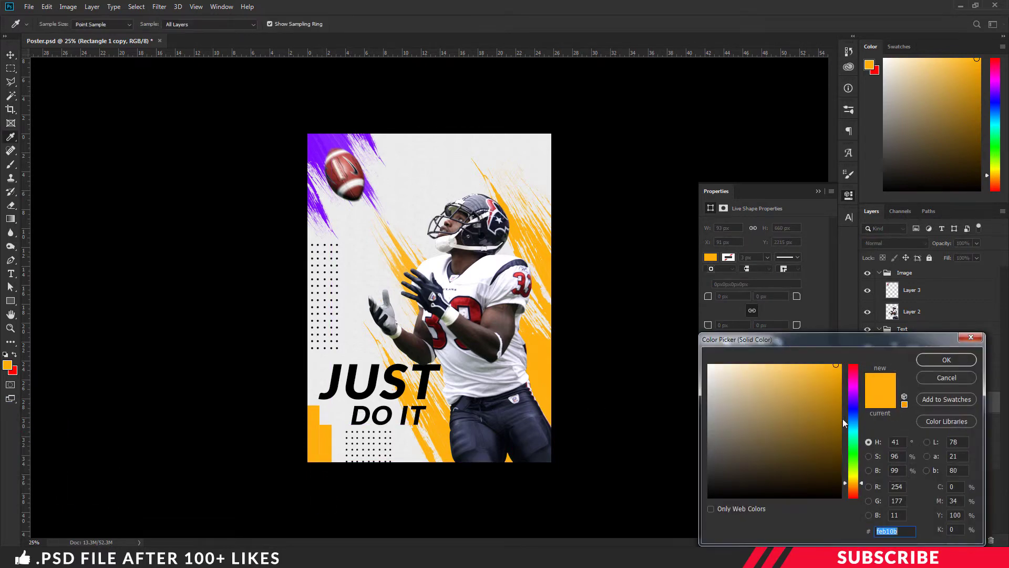
left_click(321, 139)
left_click(948, 360)
left_click(847, 197)
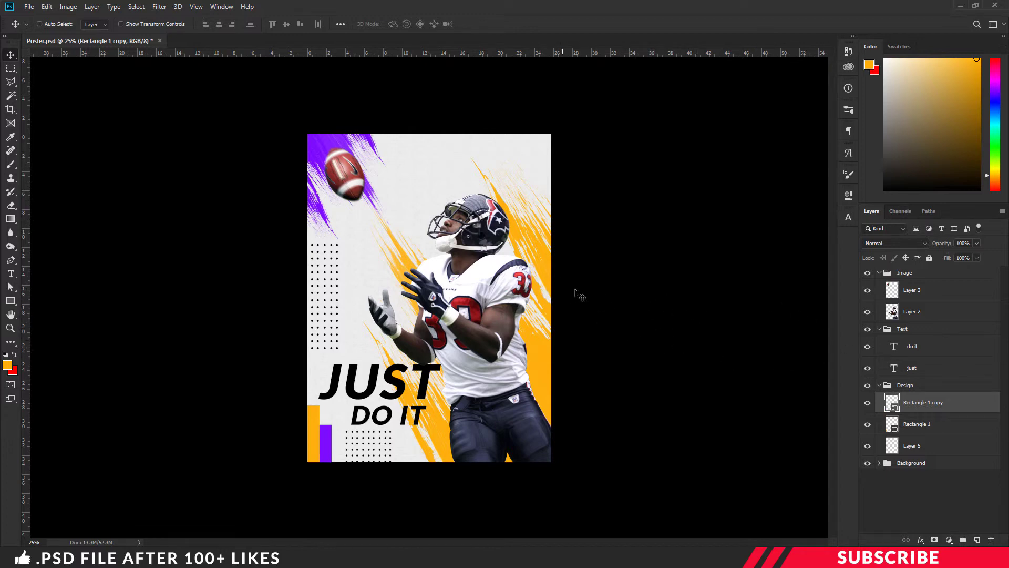
- Add a Screen-blended layer at the top of the Image group and pick orange from the canvas
left_click(930, 277)
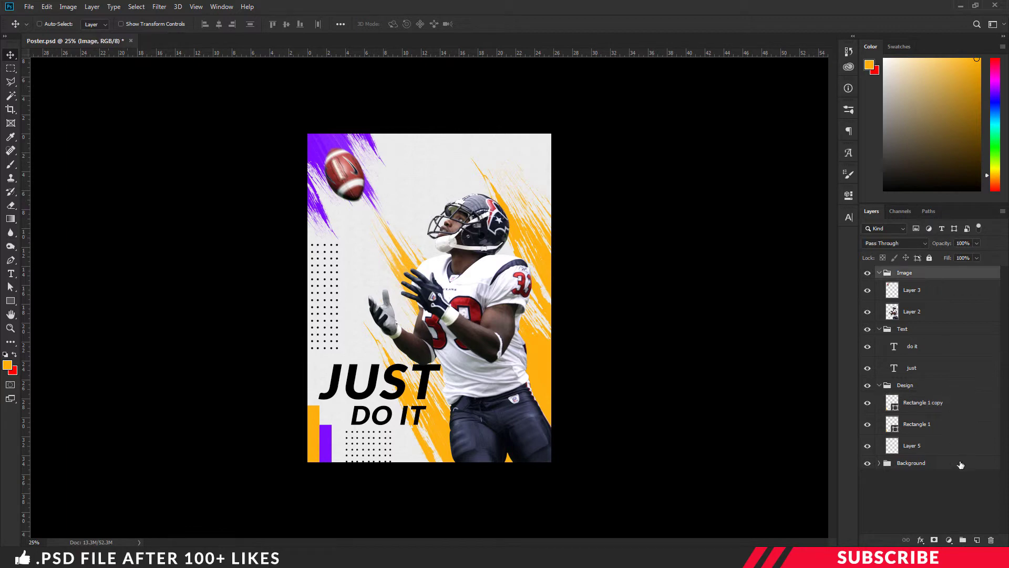
left_click(976, 540)
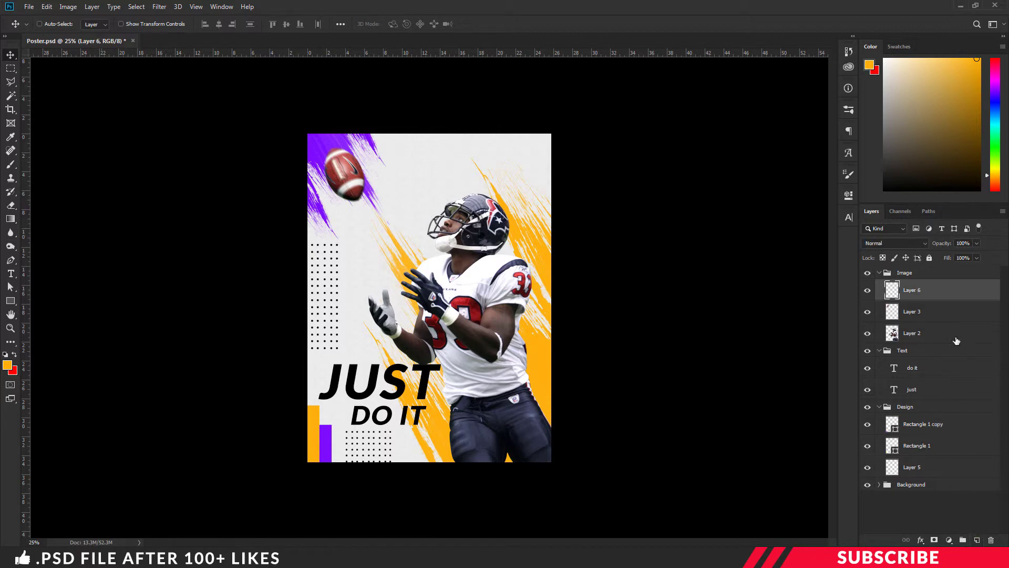
left_click(901, 242)
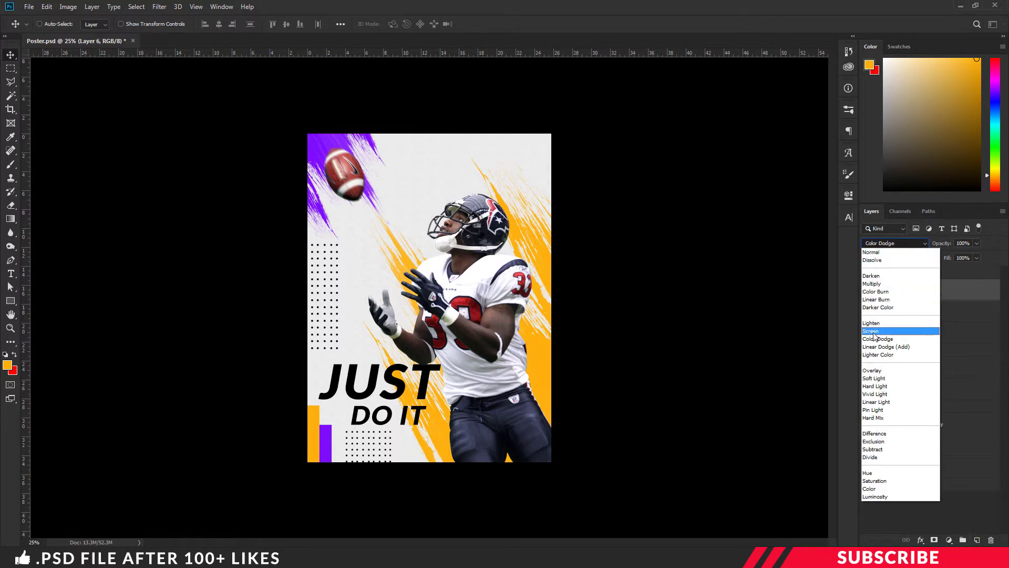
left_click(894, 330)
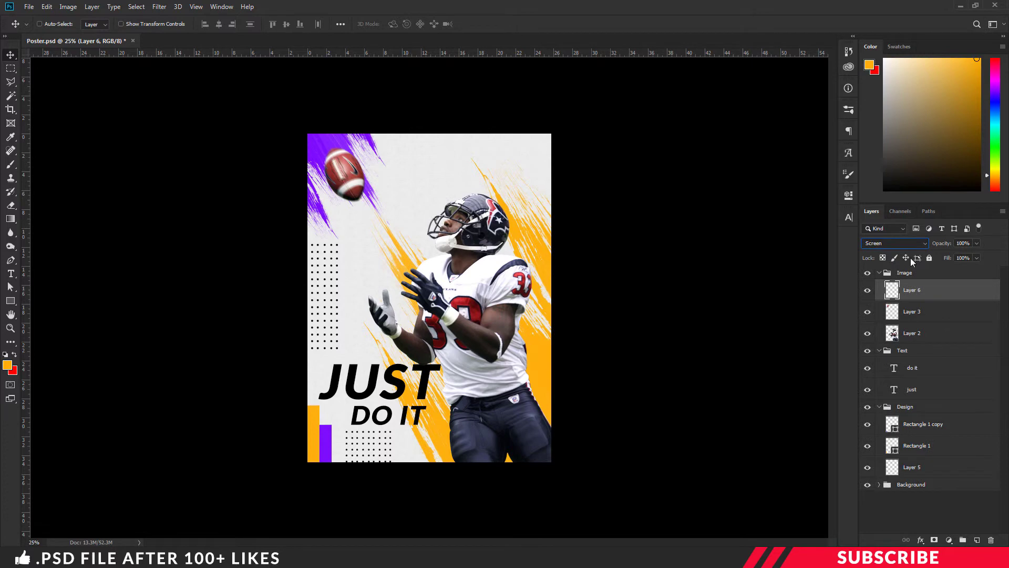
left_click(8, 368)
left_click(548, 376)
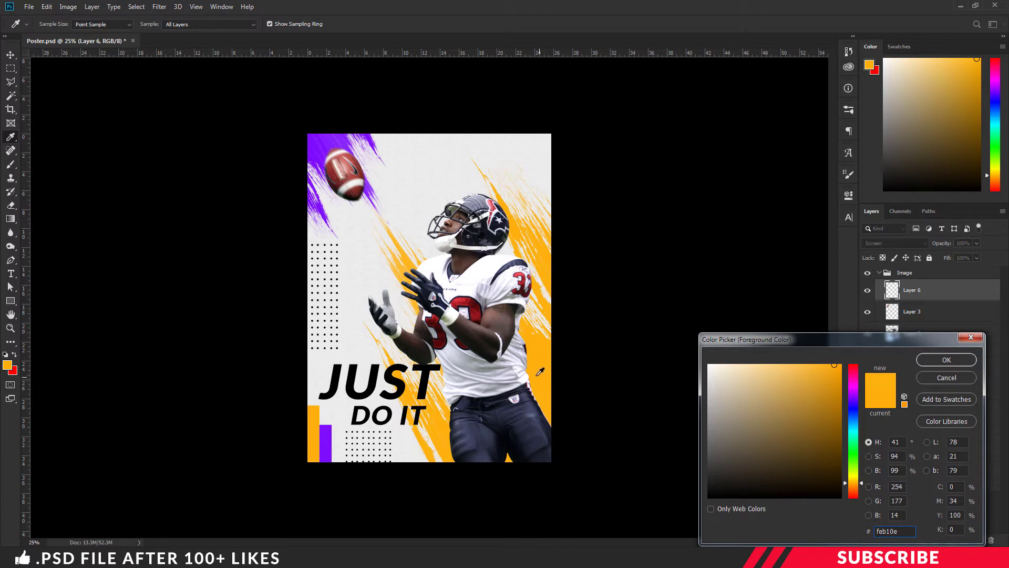
left_click(946, 361)
- Select a soft round brush preset at 1000 px
key("b")
left_click(51, 25)
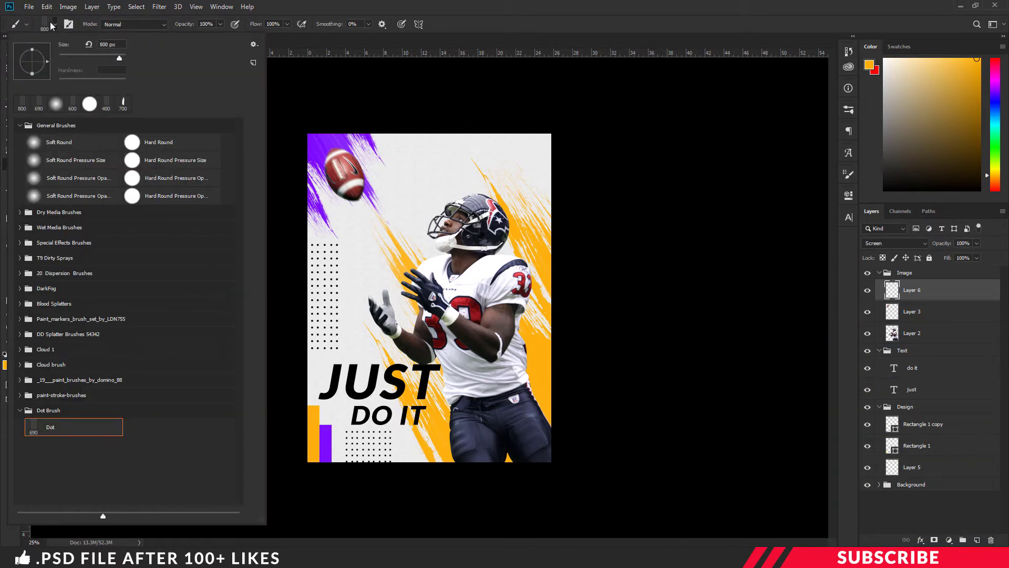
left_click(64, 198)
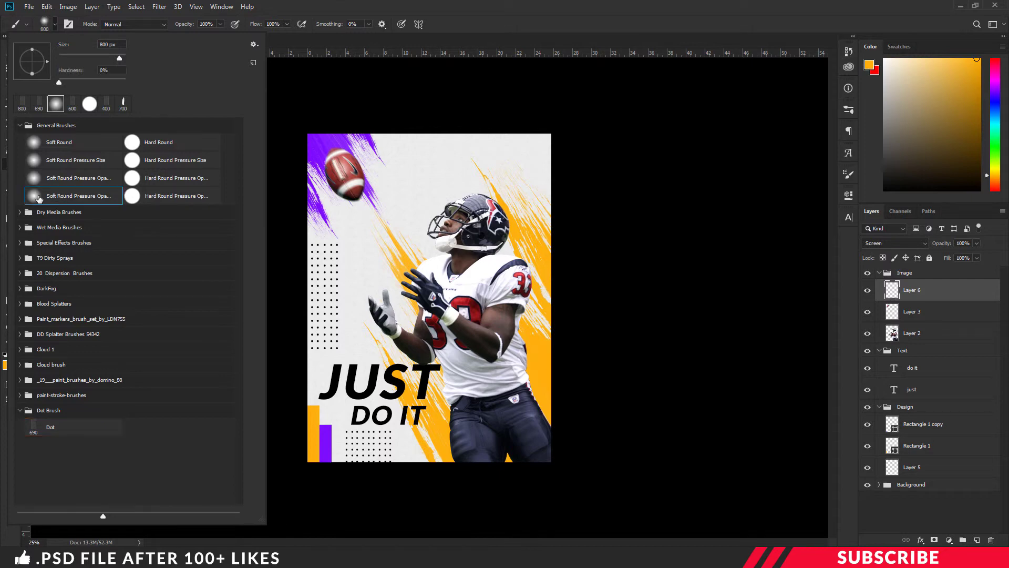
left_click_drag(458, 7, 516, 27)
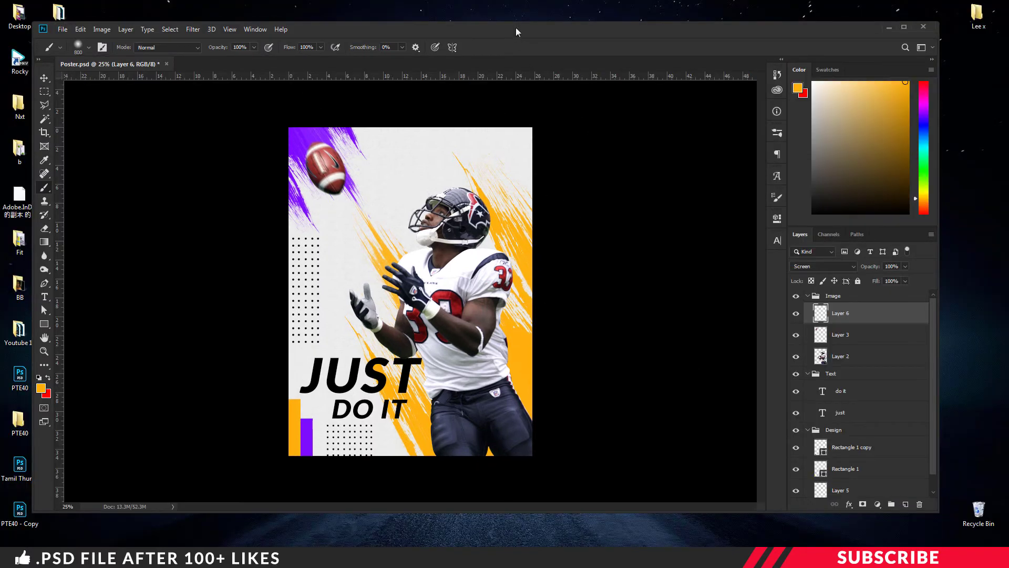
double_click(517, 34)
key("bracketright")
key("bracketright")
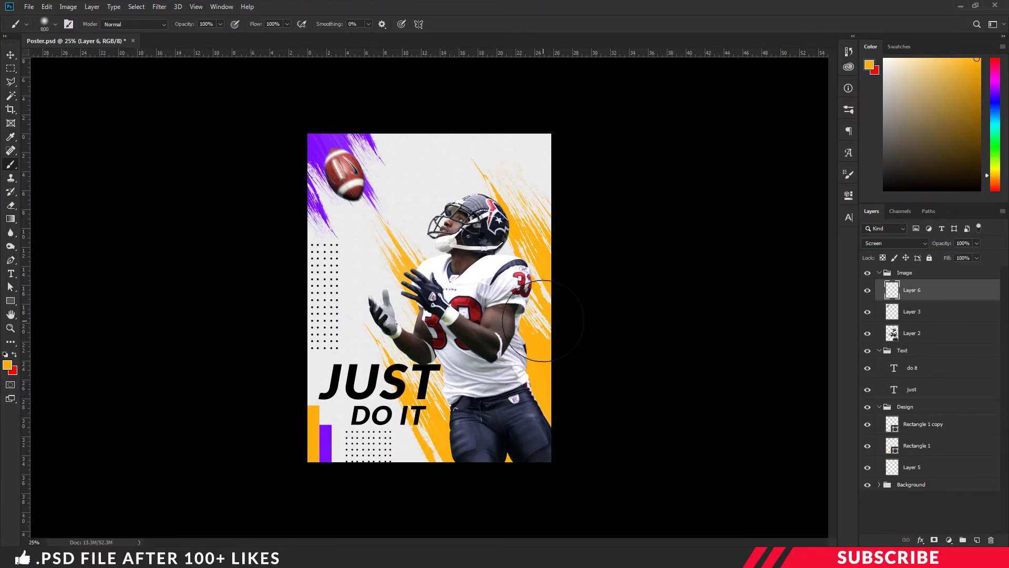
key("bracketleft")
key("bracketright")
- Paint orange glow along the player's right side, waist and helmet, shrinking the brush to 700 px
left_click_drag(540, 368, 526, 399)
key("bracketleft")
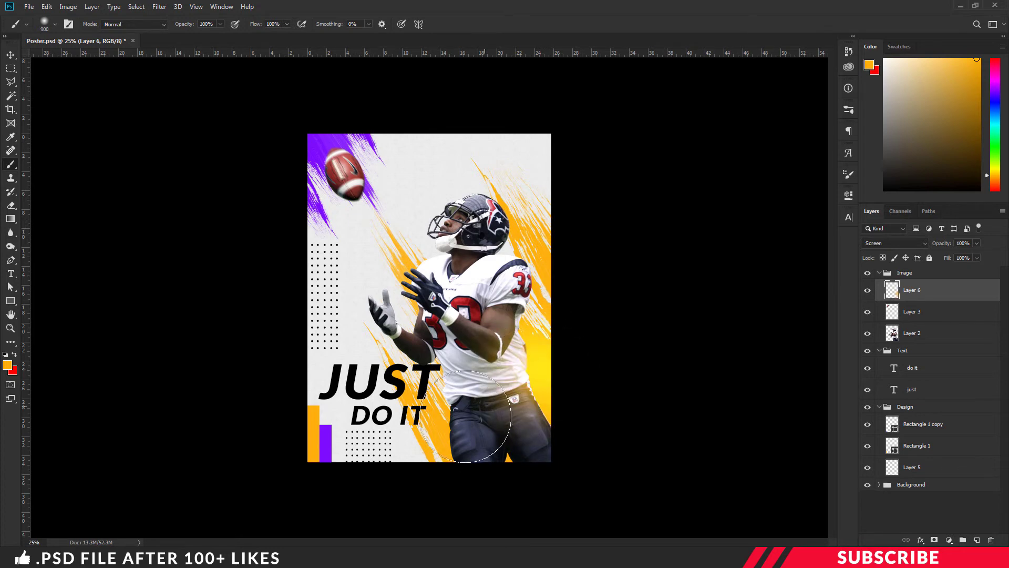
left_click_drag(445, 420, 462, 415)
key("bracketleft")
left_click_drag(518, 238, 500, 250)
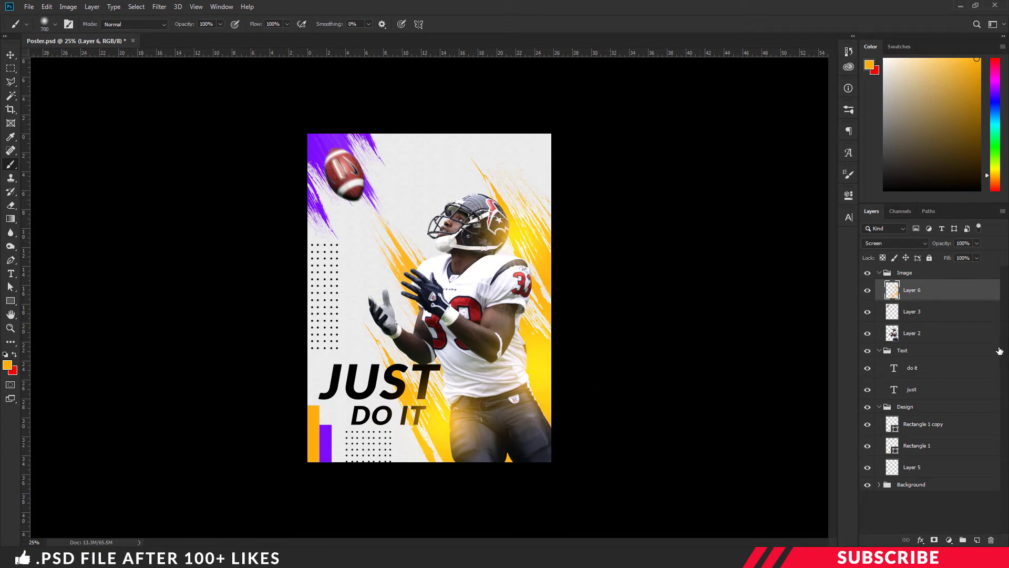
- Switch to the top-left stroke's purple and dab a purple glow around the football
left_click(7, 365)
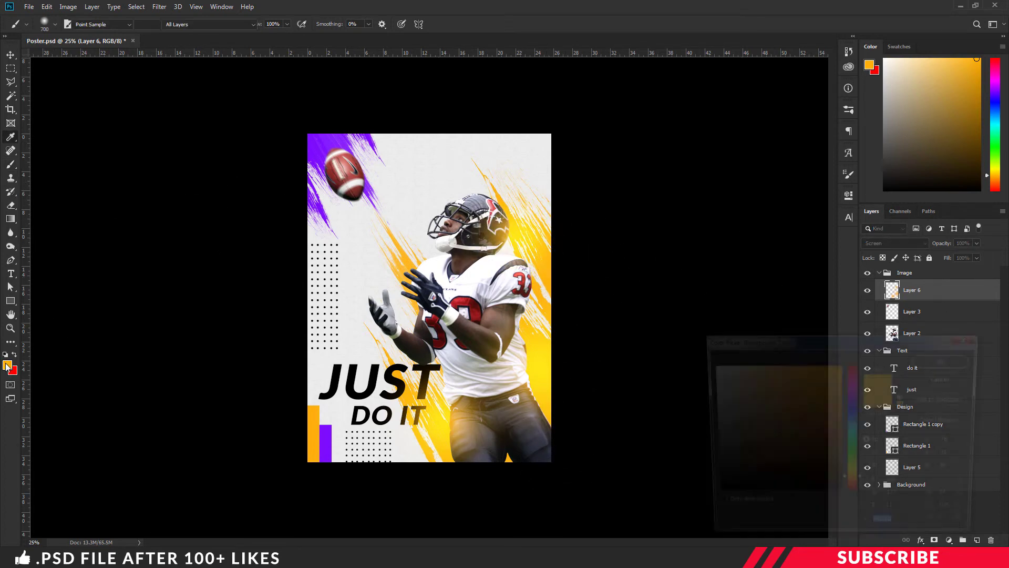
left_click(319, 136)
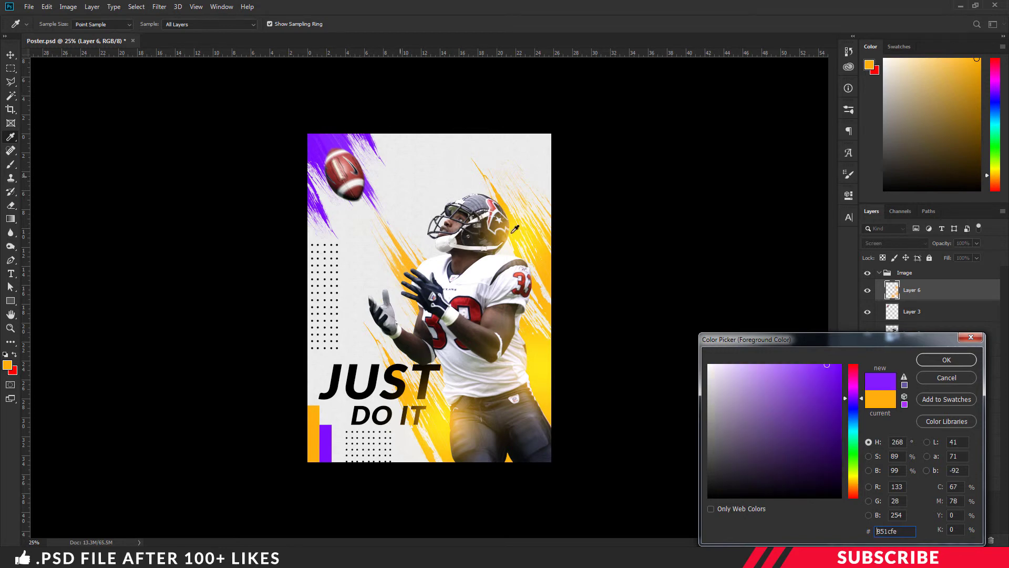
left_click(953, 360)
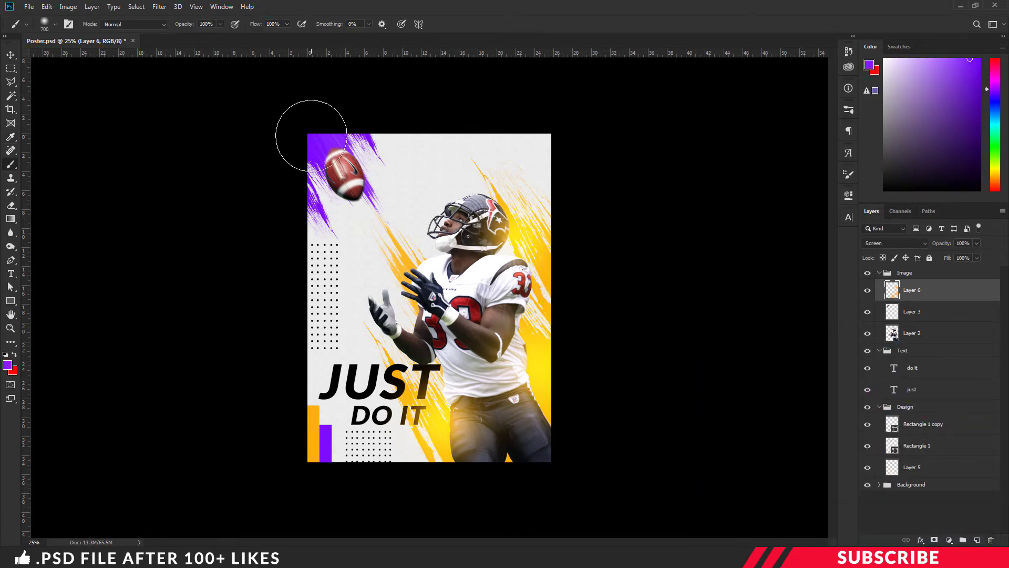
left_click(323, 140)
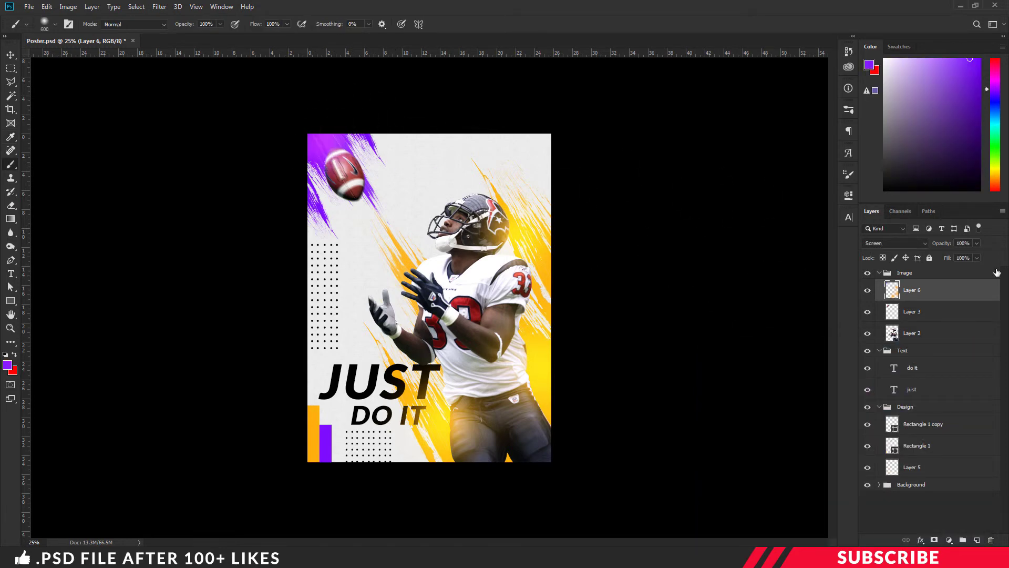